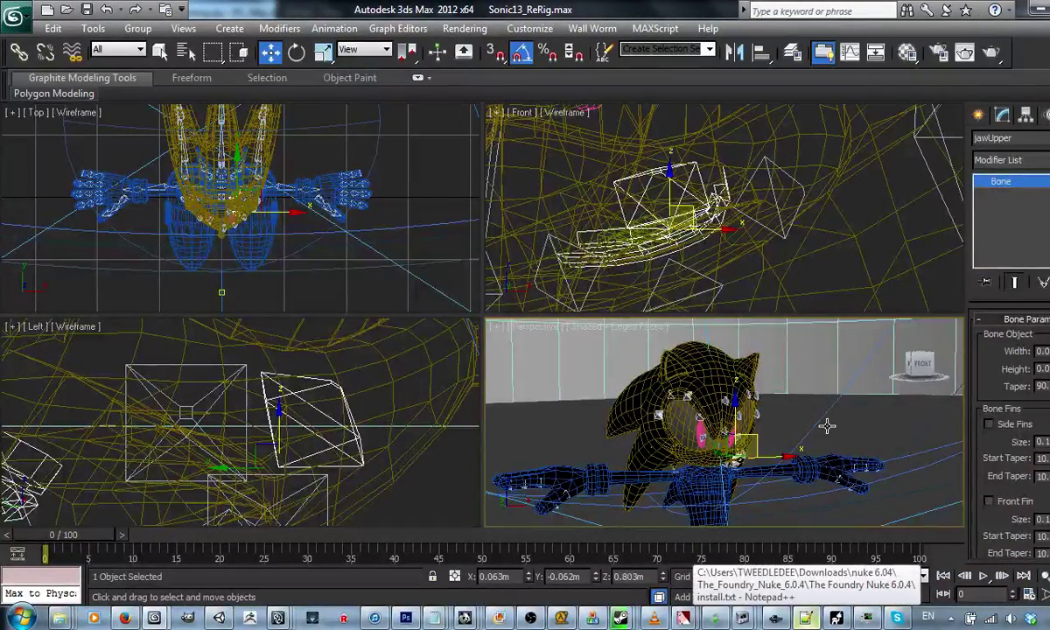
Examine the facial bones around the character's eyes, brows and mouth from several angles.
{"action": "middle_click_drag", "start_coordinate": [823, 427], "coordinate": [768, 428], "text": "alt"}
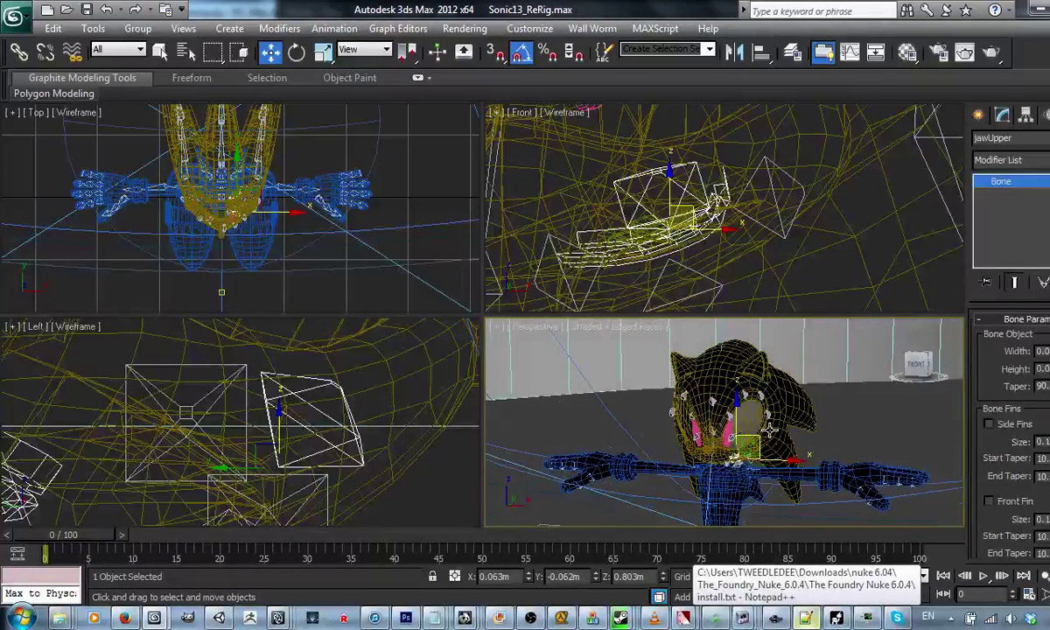
{"action": "scroll", "coordinate": [766, 434], "scroll_direction": "up", "scroll_amount": 5}
{"action": "scroll", "coordinate": [766, 434], "scroll_direction": "down", "scroll_amount": 5}
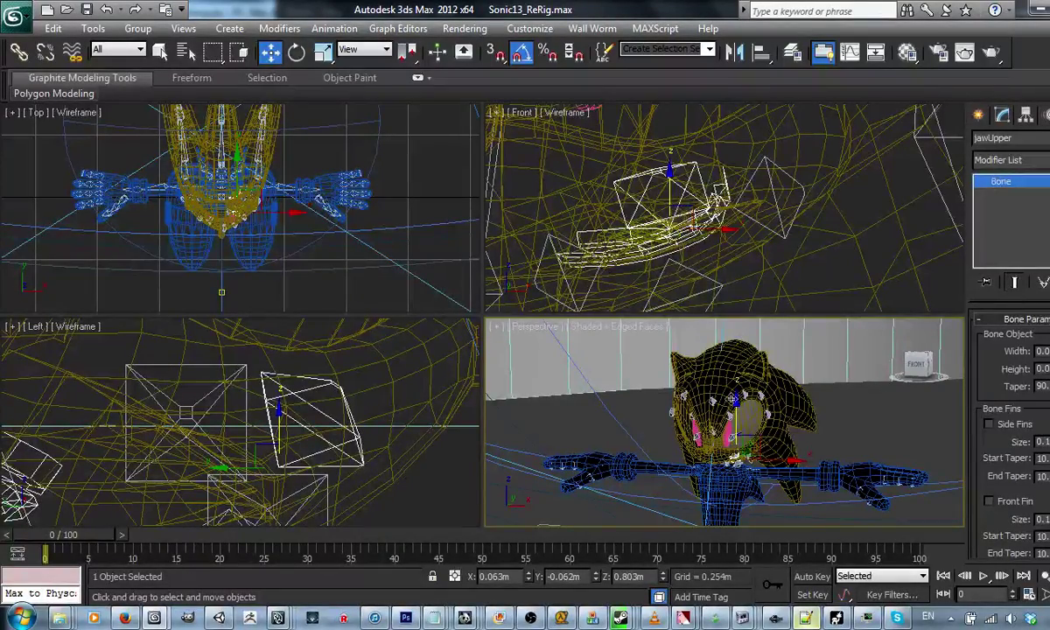
{"action": "middle_click_drag", "start_coordinate": [710, 424], "coordinate": [776, 408], "text": "alt"}
{"action": "scroll", "coordinate": [777, 408], "scroll_direction": "up", "scroll_amount": 2}
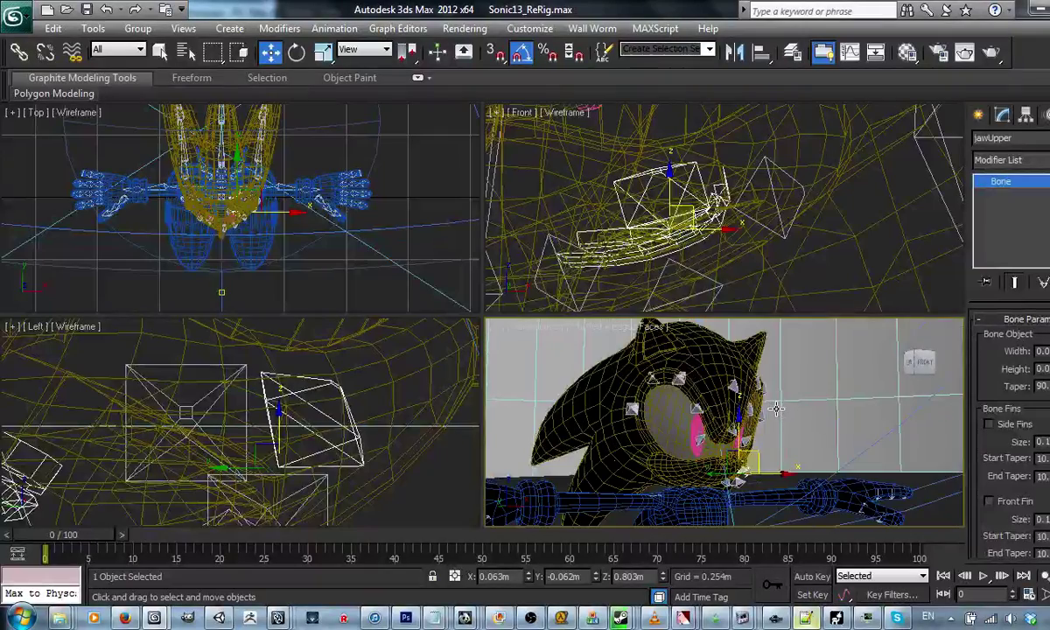
{"action": "scroll", "coordinate": [776, 409], "scroll_direction": "up", "scroll_amount": 5}
{"action": "scroll", "coordinate": [776, 412], "scroll_direction": "down", "scroll_amount": 3}
{"action": "middle_click_drag", "start_coordinate": [821, 413], "coordinate": [749, 413], "text": "alt"}
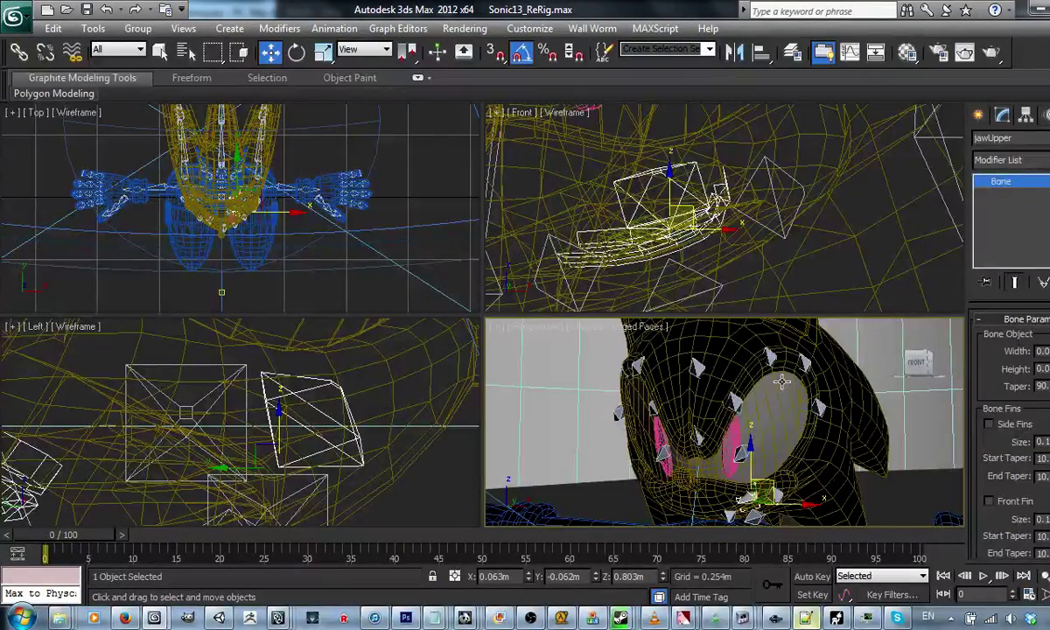
{"action": "middle_click_drag", "start_coordinate": [657, 391], "coordinate": [726, 422], "text": "alt"}
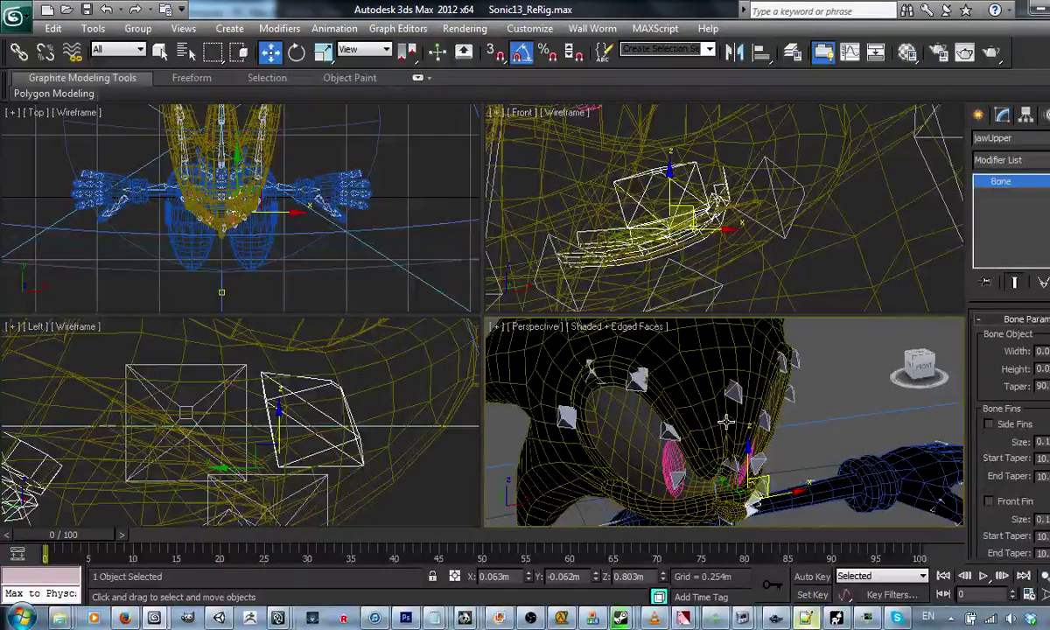
{"action": "middle_click_drag", "start_coordinate": [725, 423], "coordinate": [693, 408], "text": "alt"}
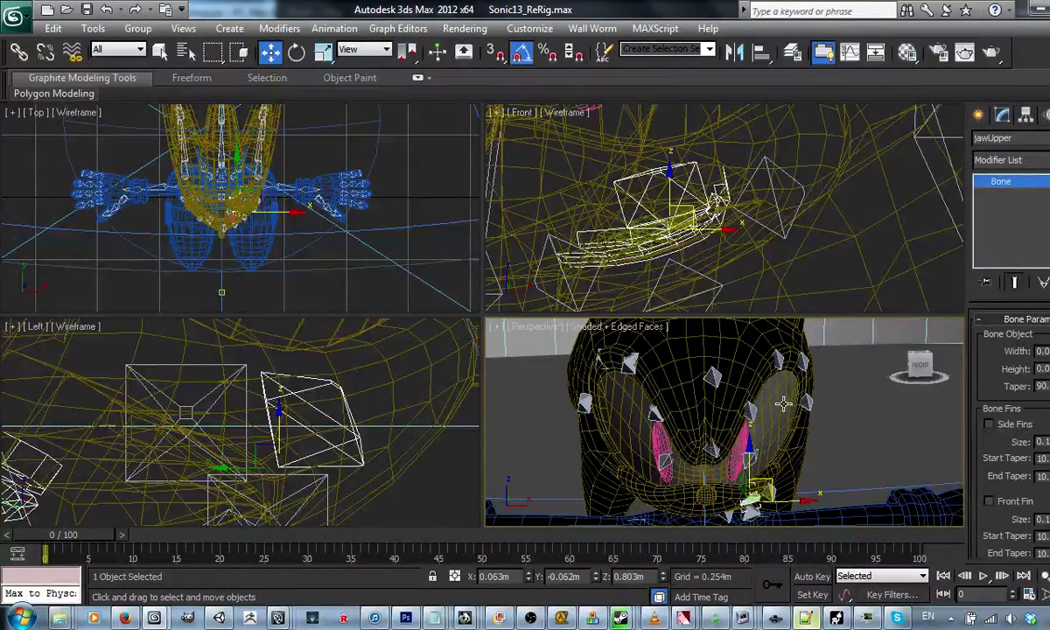
Select the Sonic Head mesh and start editing the bone envelopes of its Skin modifier with Move active.
{"action": "key", "text": "q"}
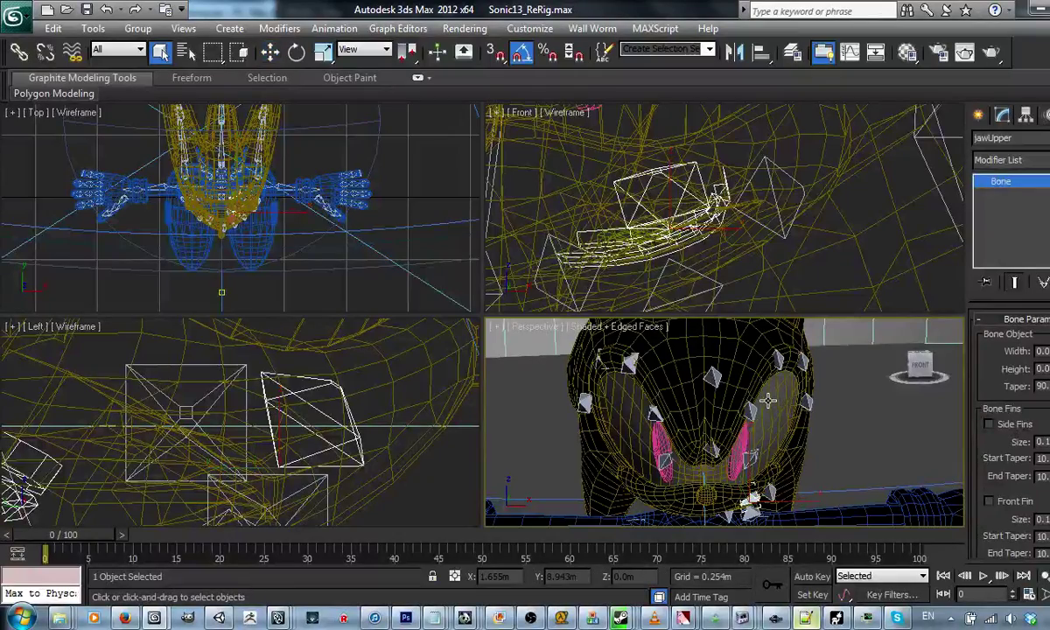
{"action": "key", "text": "alt"}
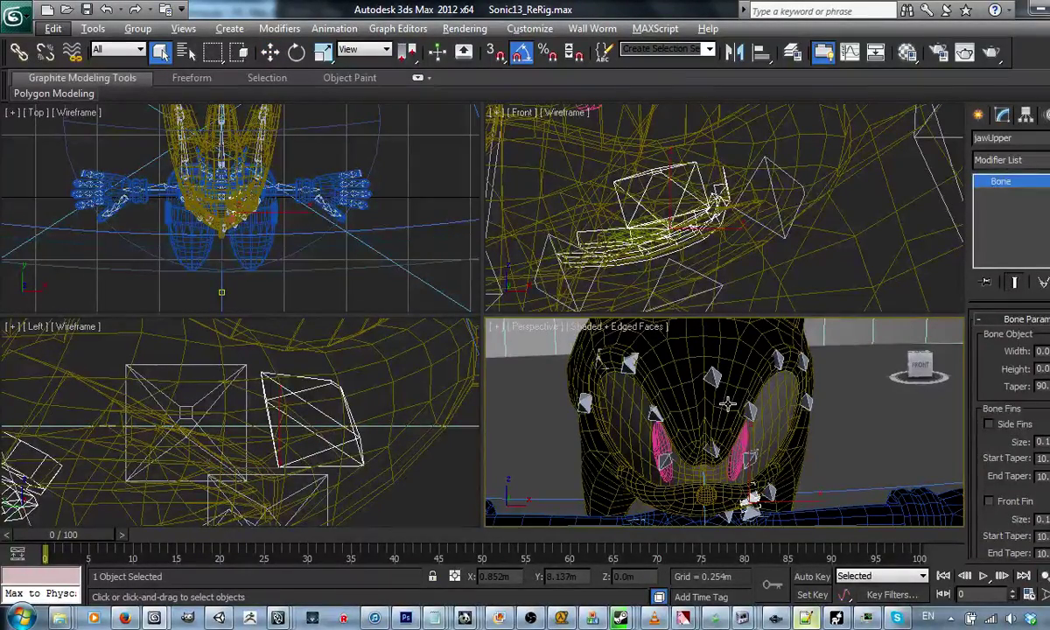
{"action": "left_click", "coordinate": [727, 403]}
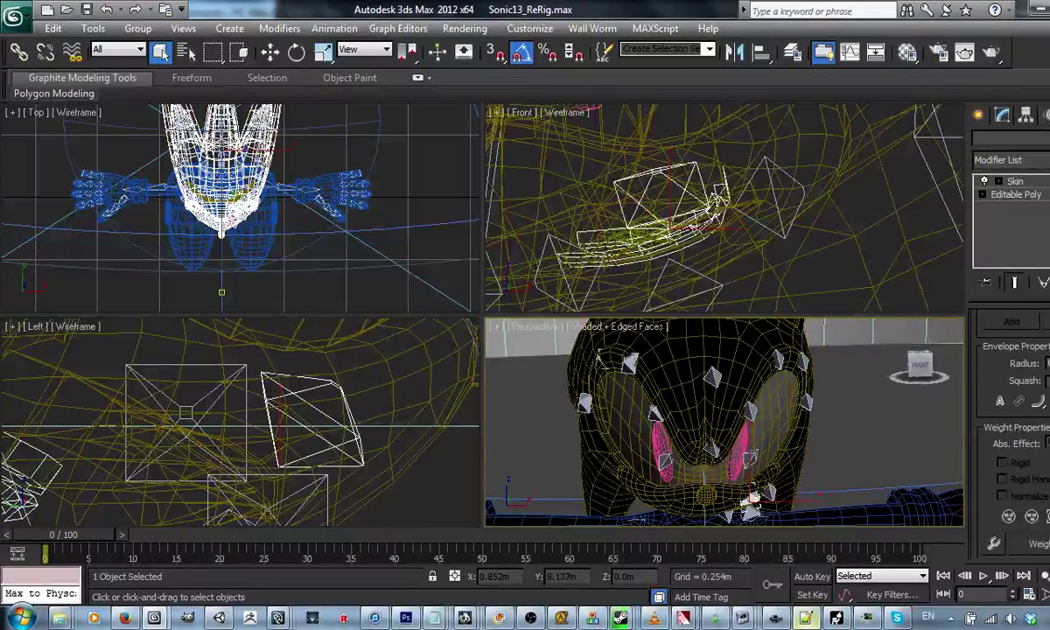
{"action": "left_click", "coordinate": [894, 327]}
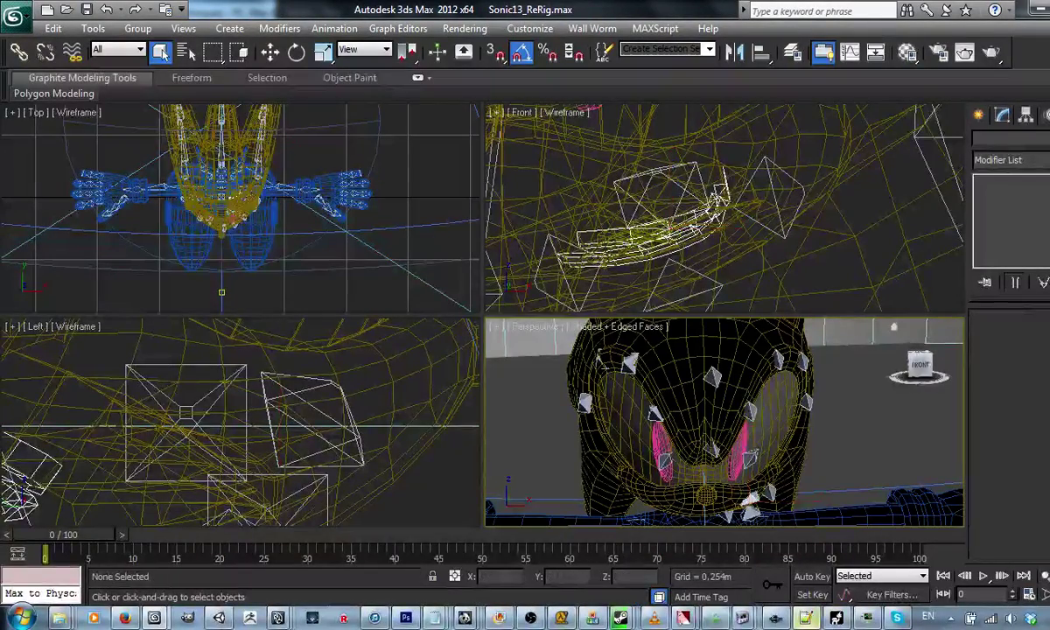
{"action": "left_click", "coordinate": [735, 364]}
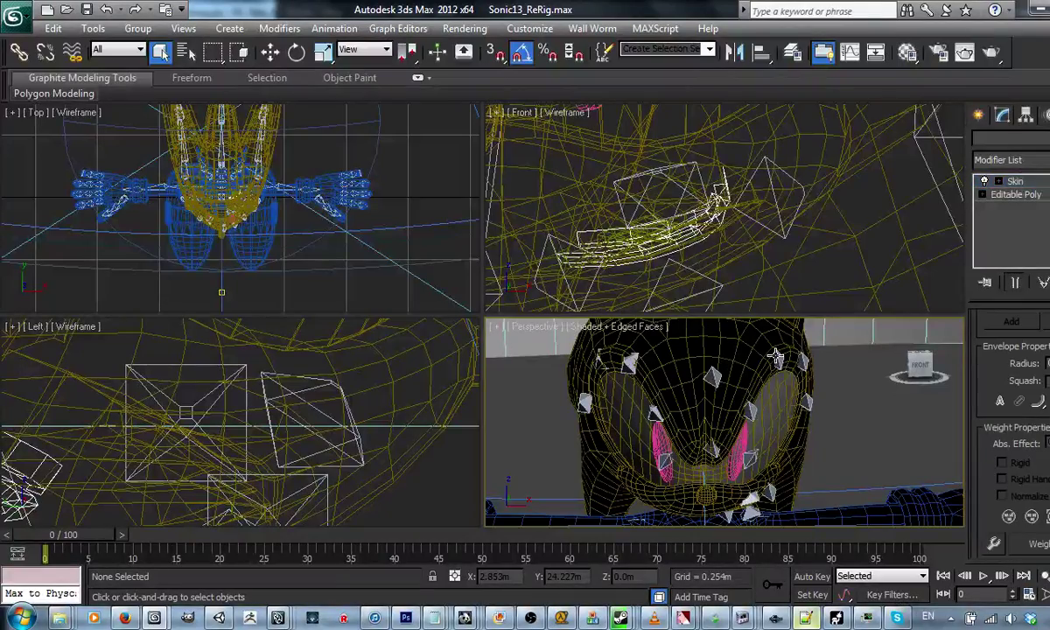
{"action": "left_click", "coordinate": [775, 356]}
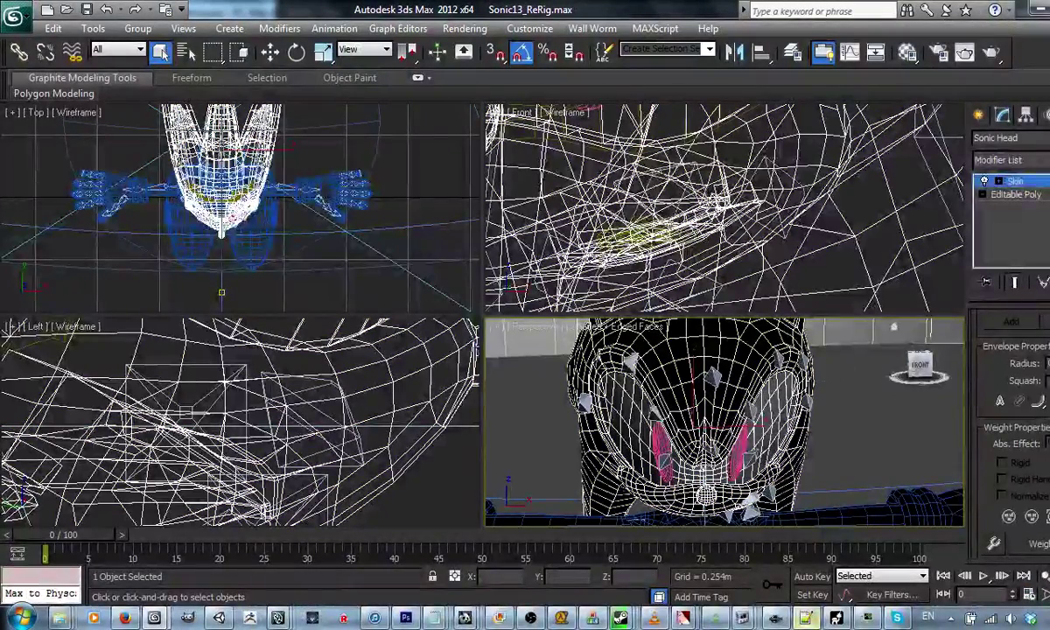
{"action": "scroll", "coordinate": [1011, 429], "scroll_direction": "up", "scroll_amount": 5}
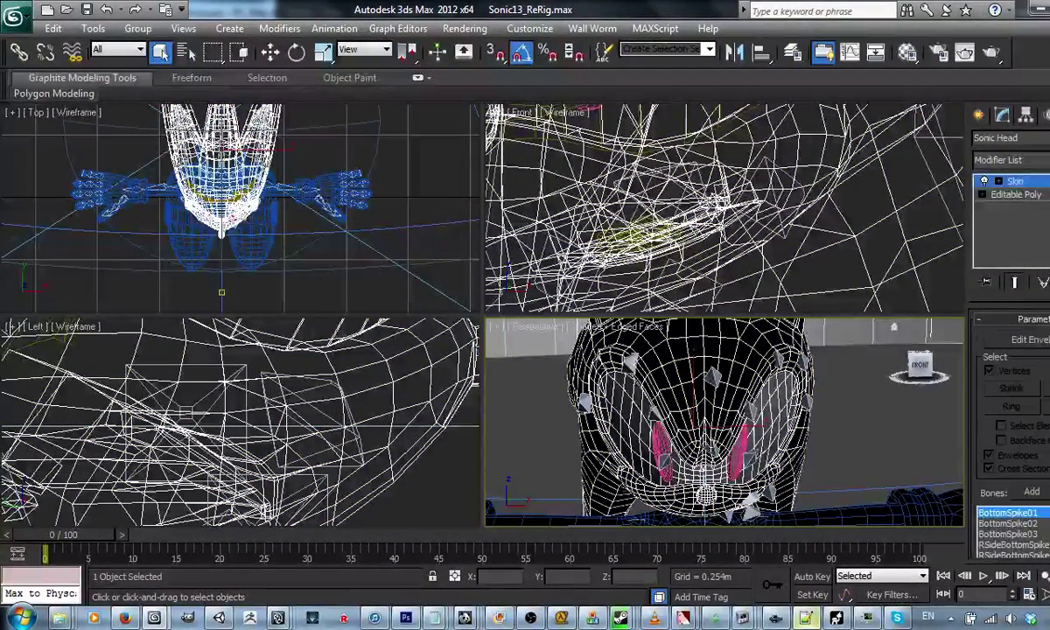
{"action": "left_click", "coordinate": [1029, 339]}
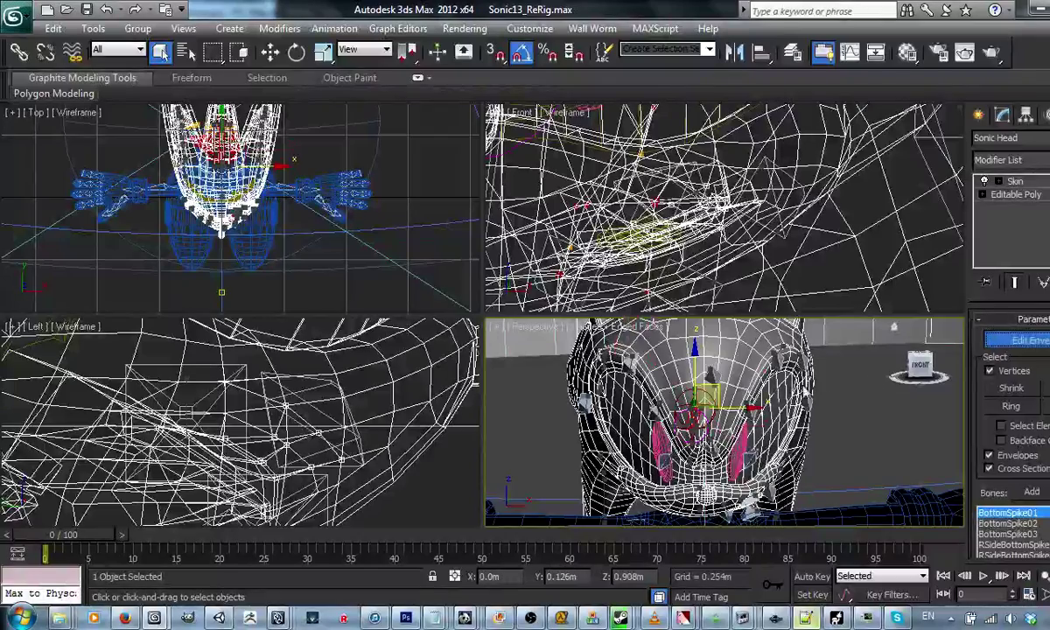
{"action": "key", "text": "w"}
Select the vertices across the front of the head in the side view and save the scene.
{"action": "middle_click_drag", "start_coordinate": [736, 393], "coordinate": [845, 378], "text": "alt"}
{"action": "scroll", "coordinate": [849, 393], "scroll_direction": "down", "scroll_amount": 5}
{"action": "scroll", "coordinate": [844, 377], "scroll_direction": "up", "scroll_amount": 5}
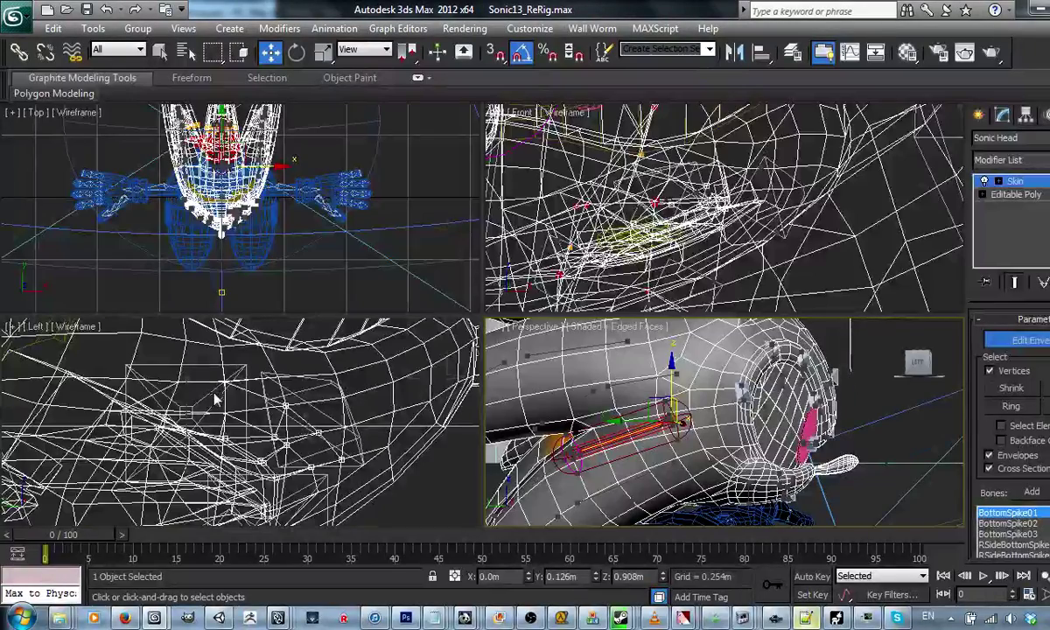
{"action": "scroll", "coordinate": [235, 408], "scroll_direction": "down", "scroll_amount": 3}
{"action": "middle_click_drag", "start_coordinate": [235, 408], "coordinate": [245, 423]}
{"action": "scroll", "coordinate": [244, 424], "scroll_direction": "down", "scroll_amount": 4}
{"action": "middle_click_drag", "start_coordinate": [421, 422], "coordinate": [415, 448]}
{"action": "scroll", "coordinate": [416, 449], "scroll_direction": "down", "scroll_amount": 3}
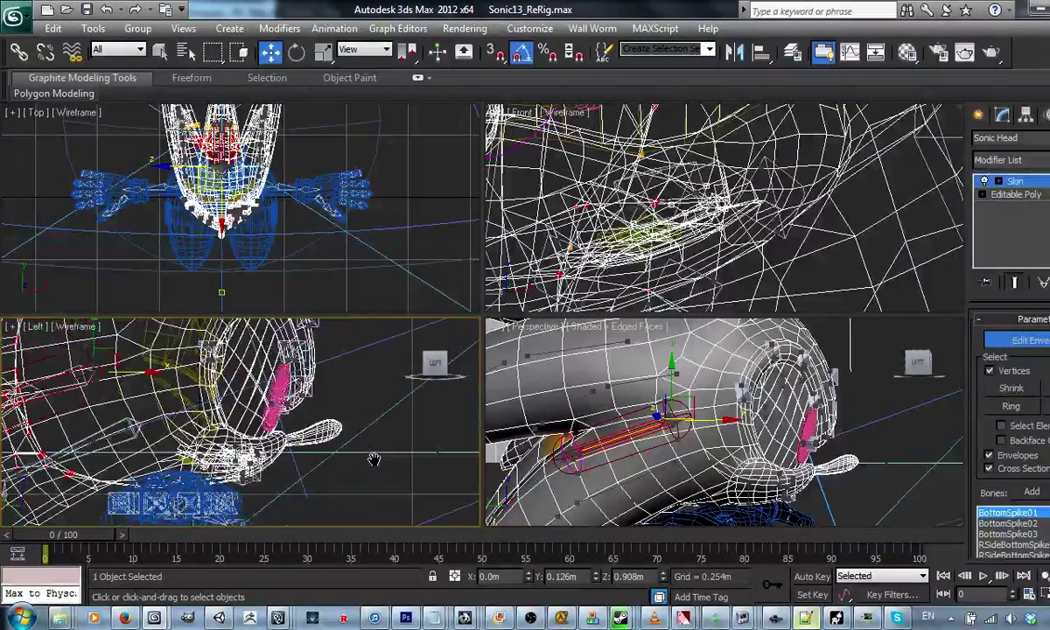
{"action": "middle_click_drag", "start_coordinate": [362, 420], "coordinate": [367, 470]}
{"action": "scroll", "coordinate": [367, 478], "scroll_direction": "down", "scroll_amount": 3}
{"action": "left_click_drag", "start_coordinate": [354, 488], "coordinate": [217, 326]}
{"action": "left_click_drag", "start_coordinate": [341, 327], "coordinate": [212, 514]}
{"action": "key", "text": "ctrl+s"}
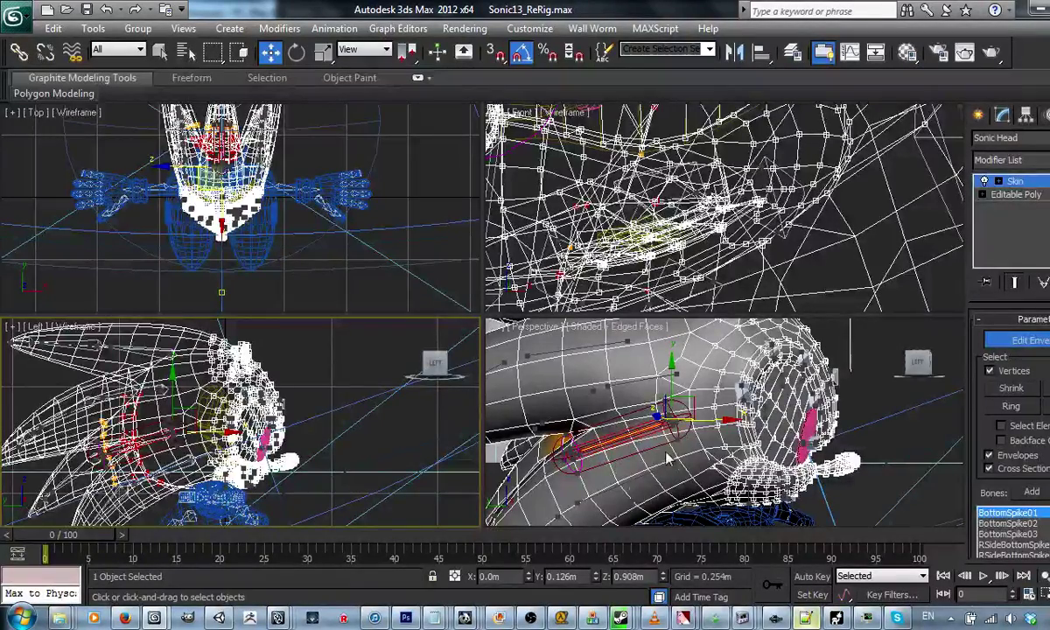
Choose the Head bone's envelope and weight the selected face vertices fully to that bone.
{"action": "scroll", "coordinate": [267, 507], "scroll_direction": "up", "scroll_amount": 4}
{"action": "scroll", "coordinate": [230, 454], "scroll_direction": "up", "scroll_amount": 4}
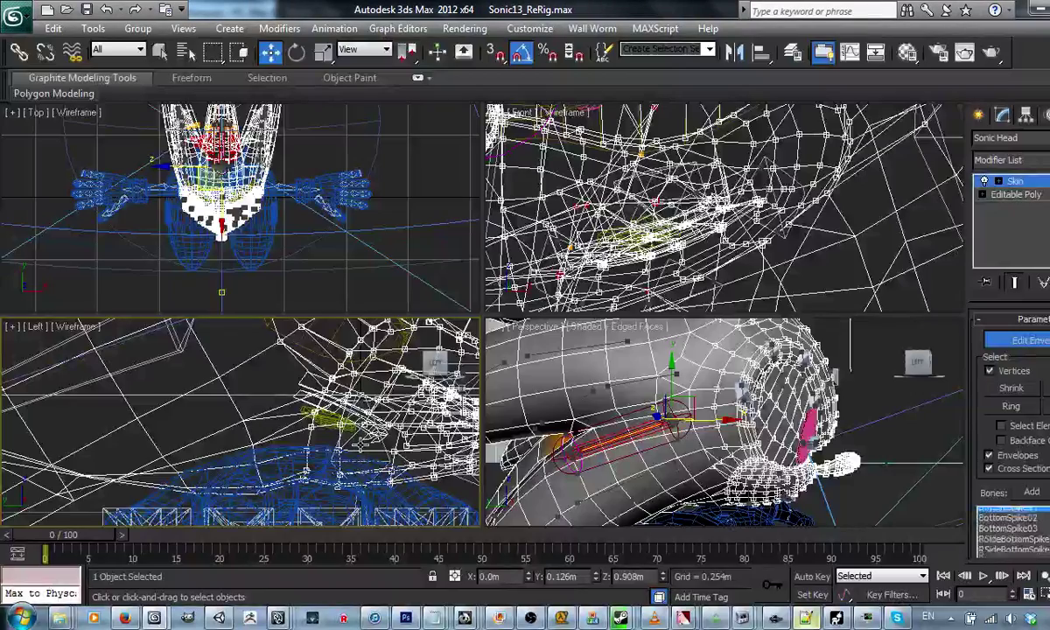
{"action": "left_click", "coordinate": [339, 418]}
{"action": "left_click", "coordinate": [361, 403]}
{"action": "scroll", "coordinate": [1011, 429], "scroll_direction": "down", "scroll_amount": 7}
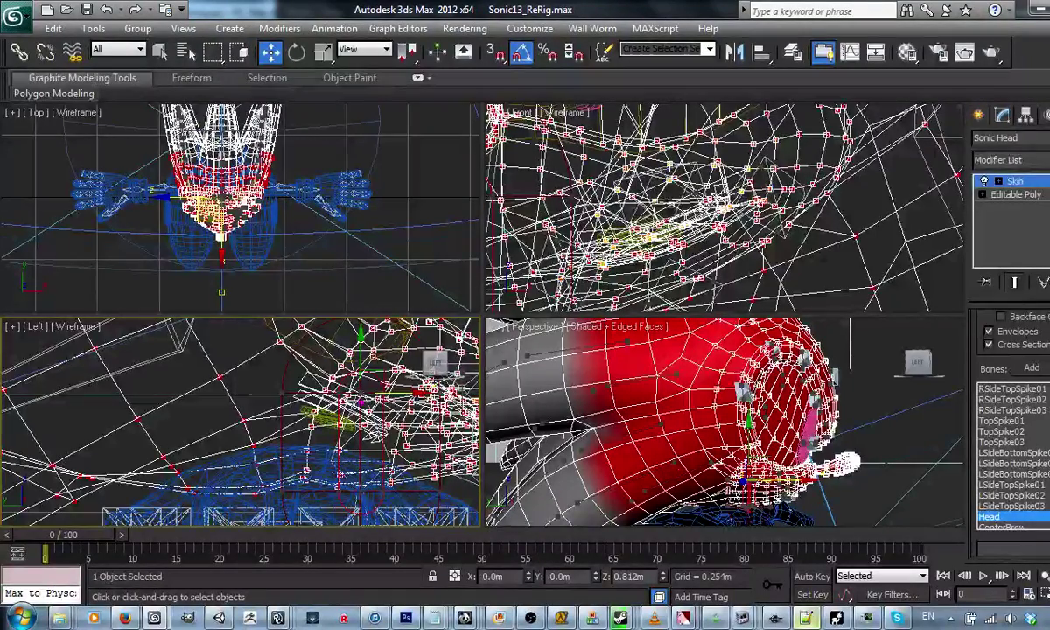
{"action": "scroll", "coordinate": [1011, 420], "scroll_direction": "down", "scroll_amount": 10}
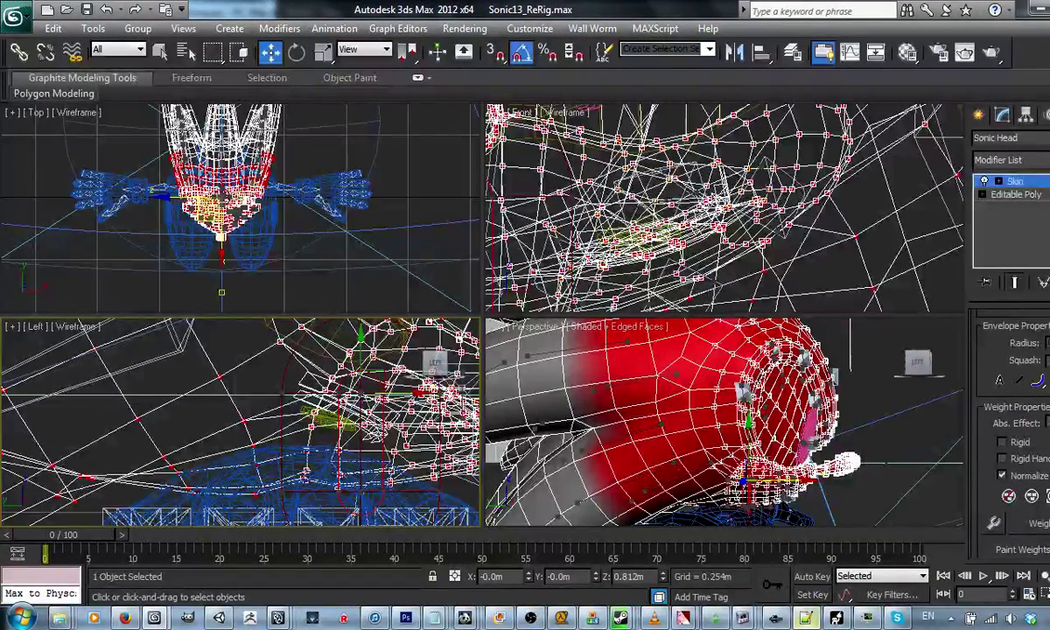
Frame the head in all views and clear the face vertex selection.
{"action": "mouse_move", "coordinate": [874, 403]}
{"action": "middle_mouse_down", "text": "alt"}
{"action": "mouse_move", "coordinate": [850, 422]}
{"action": "mouse_move", "coordinate": [792, 420]}
{"action": "mouse_move", "coordinate": [745, 429]}
{"action": "mouse_move", "coordinate": [744, 439]}
{"action": "mouse_move", "coordinate": [771, 457]}
{"action": "mouse_move", "coordinate": [869, 406]}
{"action": "middle_mouse_up", "text": "alt"}
{"action": "scroll", "coordinate": [874, 412], "scroll_direction": "down", "scroll_amount": 5}
{"action": "scroll", "coordinate": [869, 407], "scroll_direction": "up", "scroll_amount": 5}
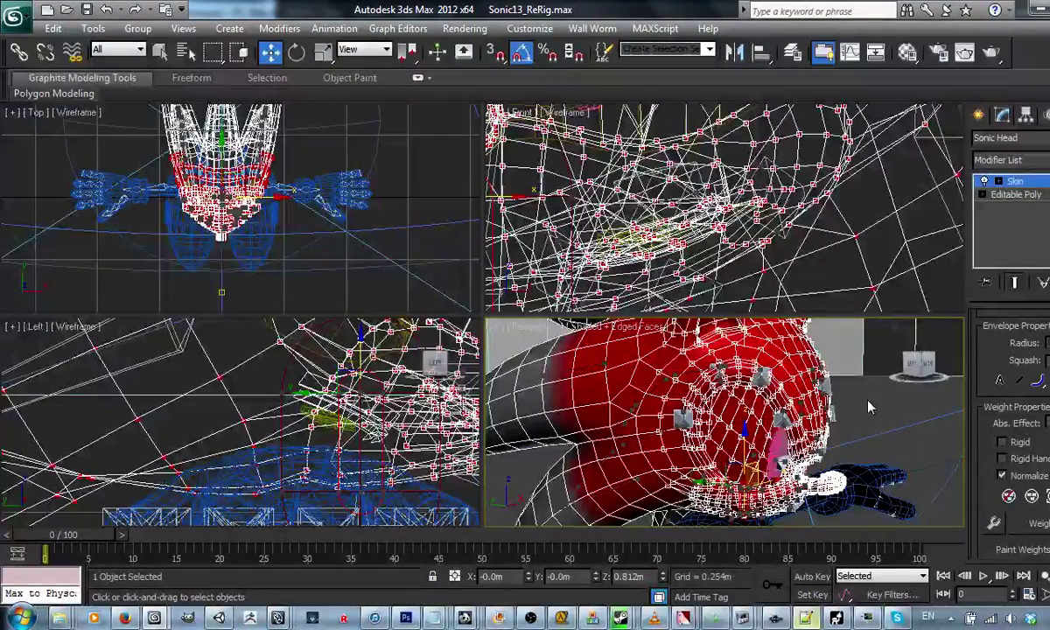
{"action": "key", "text": "z"}
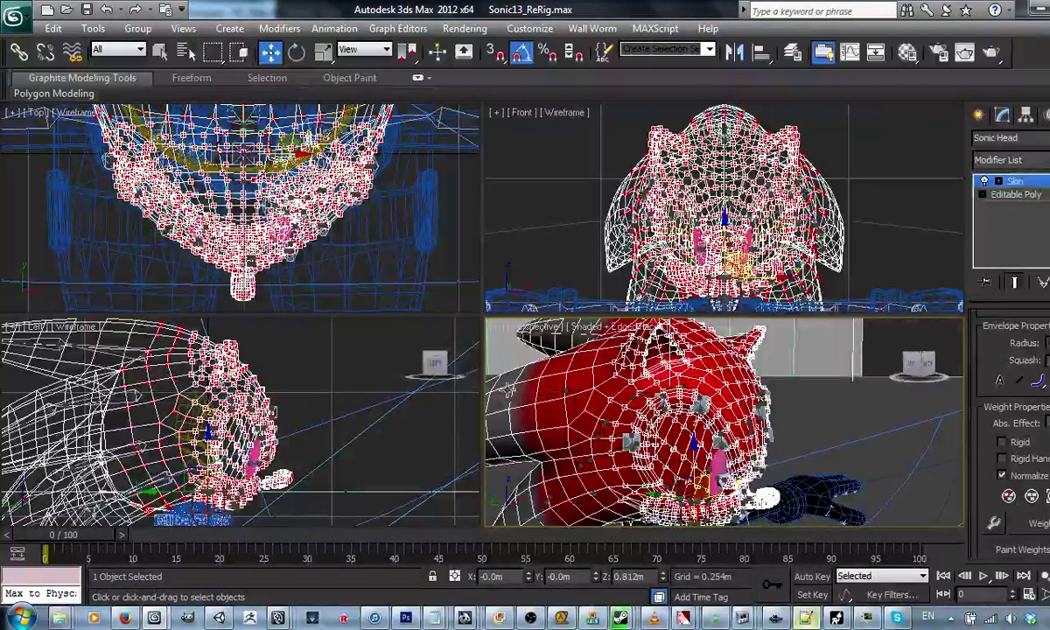
{"action": "left_click", "coordinate": [298, 399]}
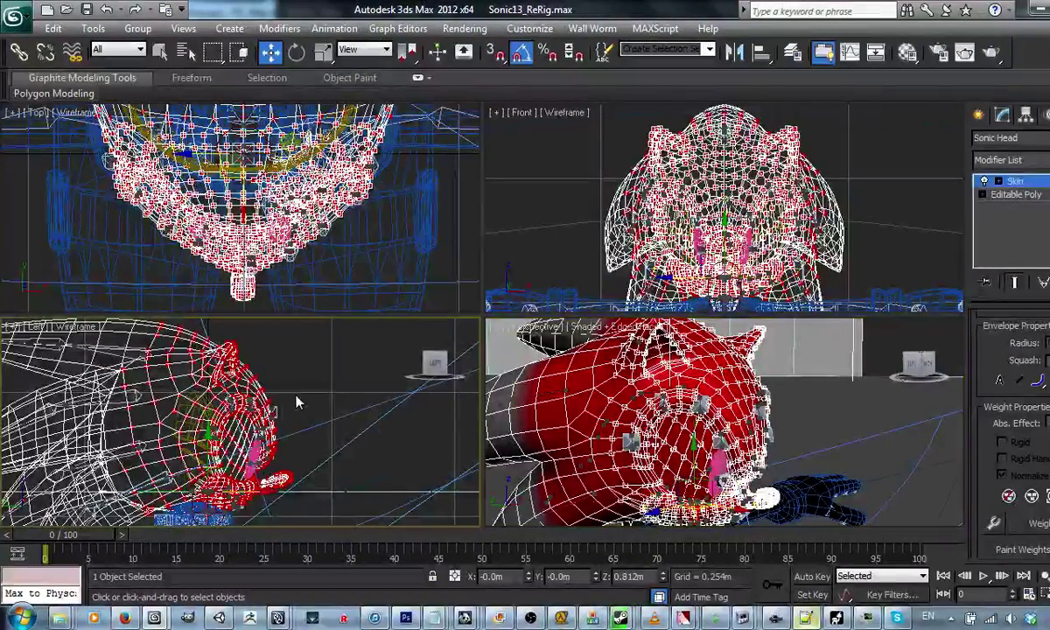
{"action": "left_click", "coordinate": [836, 258]}
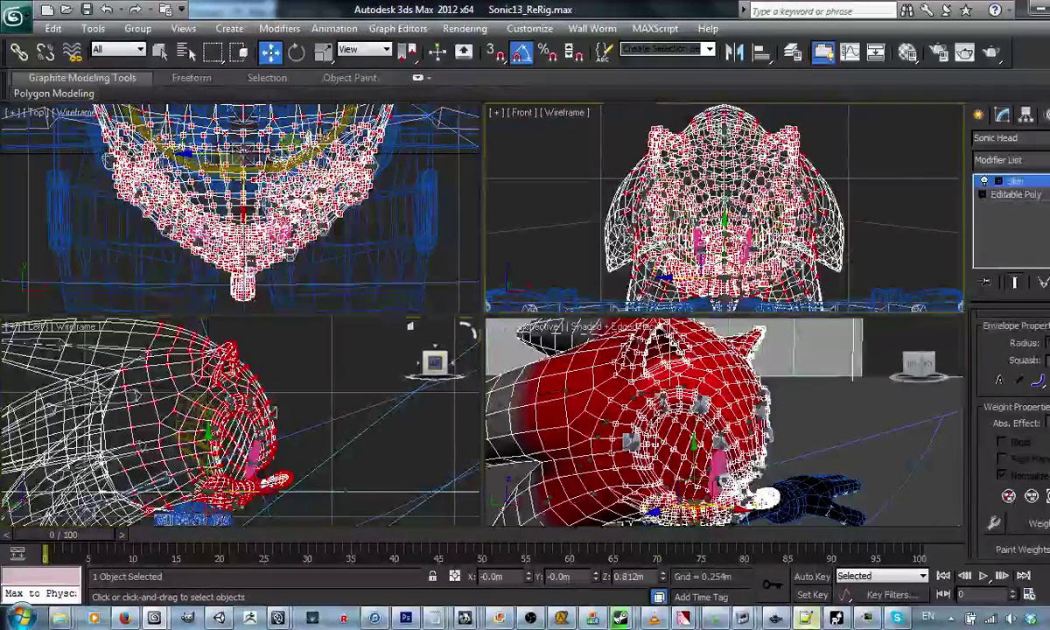
{"action": "left_click", "coordinate": [305, 257]}
{"action": "left_click", "coordinate": [586, 400]}
Select the envelope of the jawUpper bone beside the mouth.
{"action": "middle_click_drag", "start_coordinate": [586, 400], "coordinate": [606, 425], "text": "alt"}
{"action": "scroll", "coordinate": [606, 425], "scroll_direction": "up", "scroll_amount": 4}
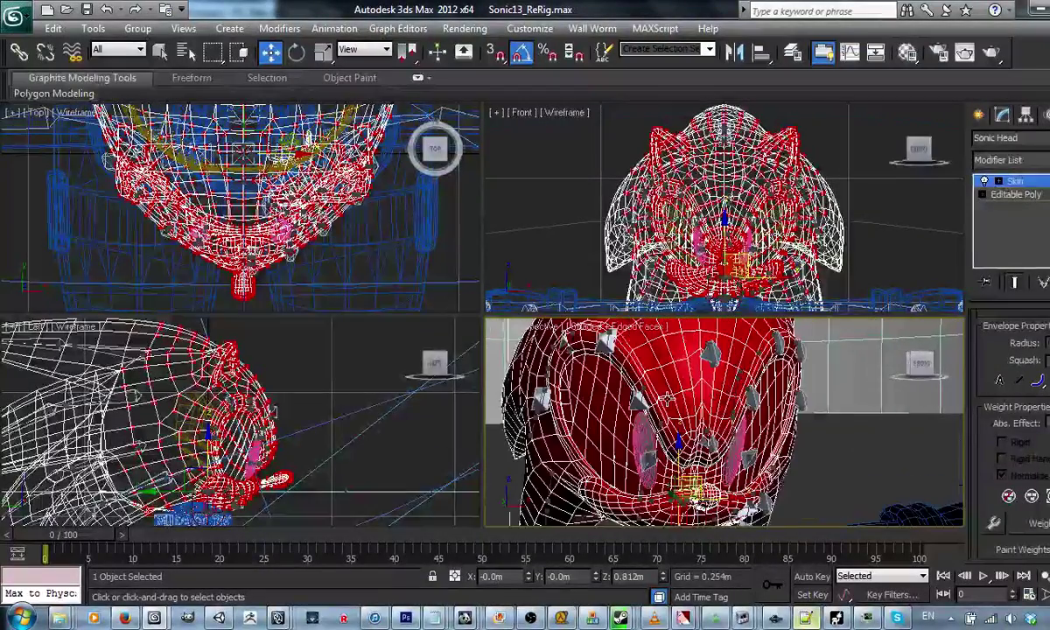
{"action": "middle_click_drag", "start_coordinate": [751, 401], "coordinate": [719, 344], "text": "alt"}
{"action": "scroll", "coordinate": [720, 345], "scroll_direction": "up", "scroll_amount": 3}
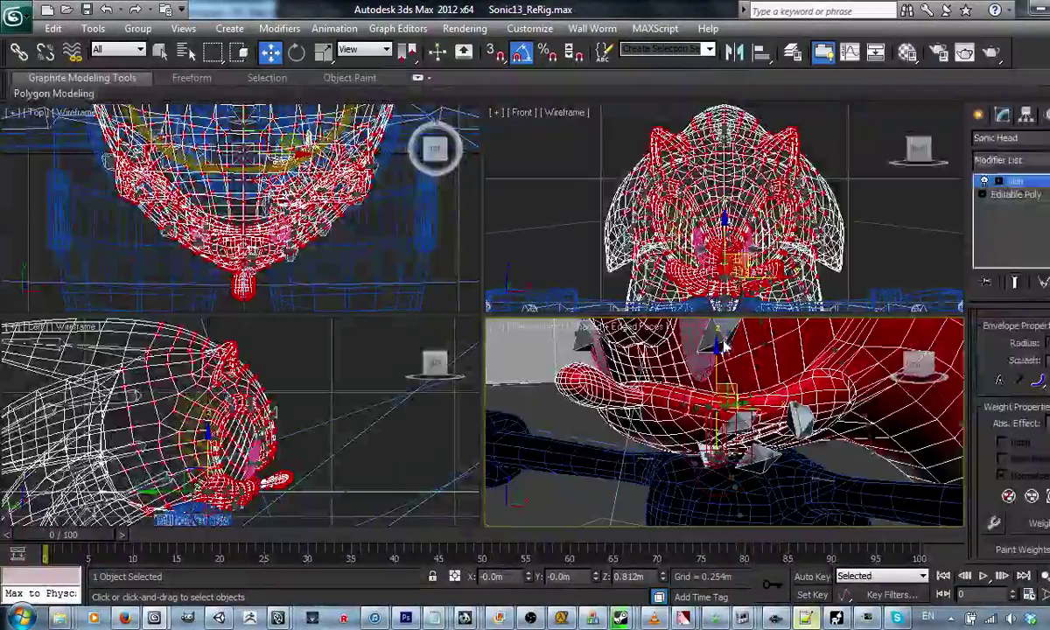
{"action": "middle_click_drag", "start_coordinate": [699, 448], "coordinate": [737, 391], "text": "alt"}
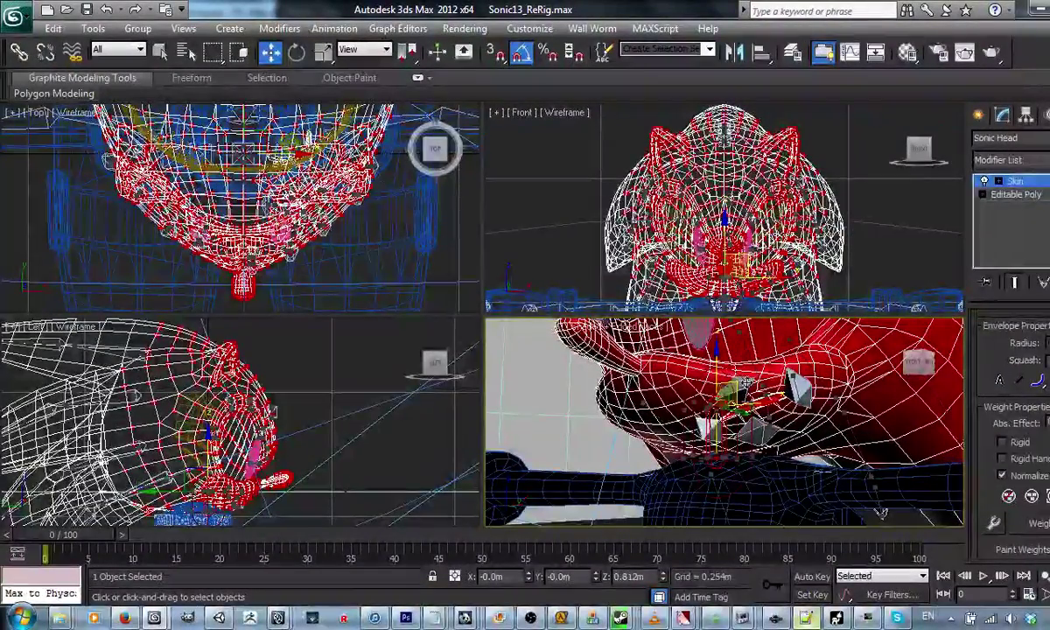
{"action": "scroll", "coordinate": [751, 385], "scroll_direction": "up", "scroll_amount": 3}
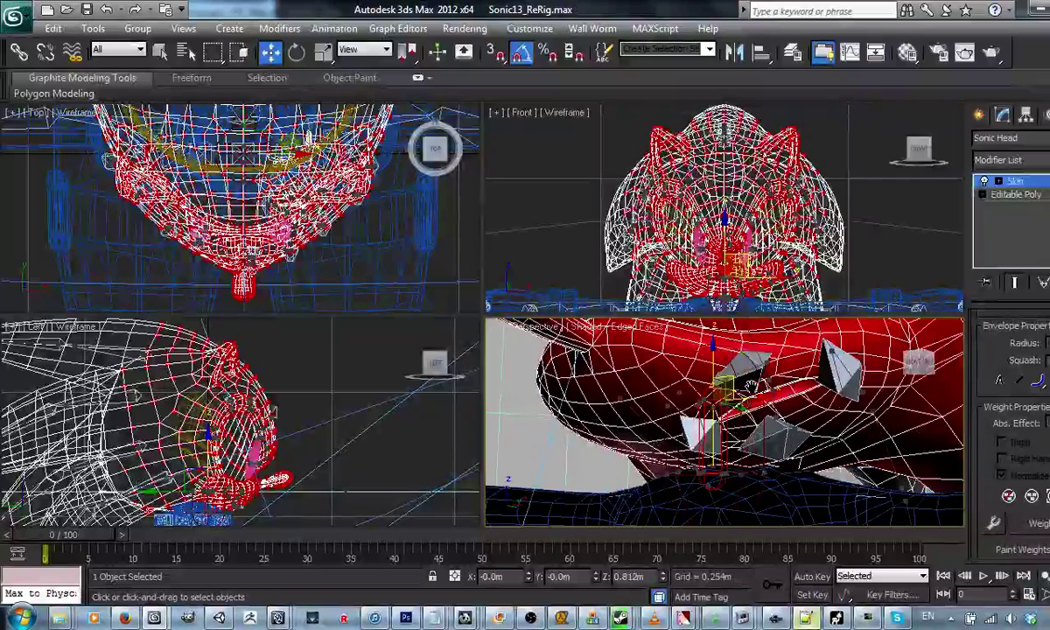
{"action": "middle_click_drag", "start_coordinate": [751, 386], "coordinate": [777, 377], "text": "alt"}
{"action": "left_click", "coordinate": [790, 378]}
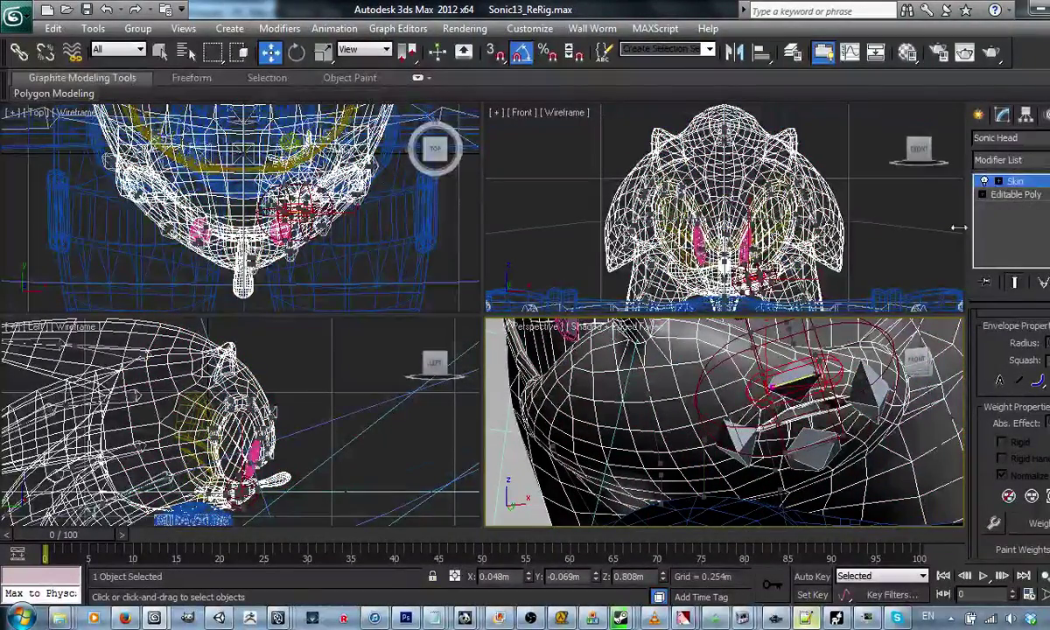
Select the face vertices around the jawUpper envelope above the mouth, then shrink the selection.
{"action": "scroll", "coordinate": [1012, 436], "scroll_direction": "up", "scroll_amount": 6}
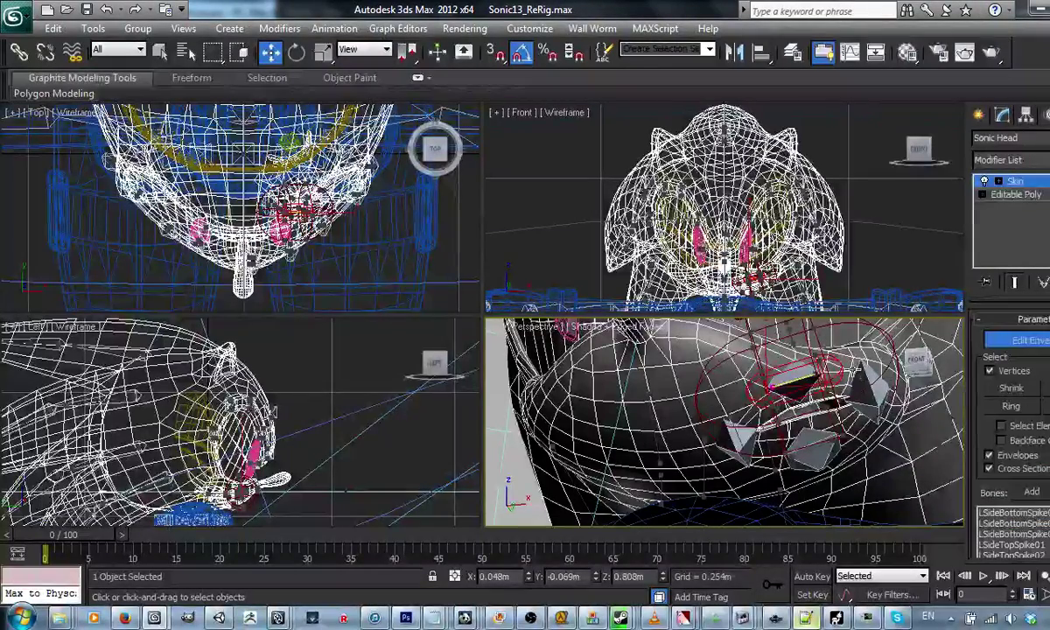
{"action": "middle_click_drag", "start_coordinate": [807, 352], "coordinate": [798, 370], "text": "alt"}
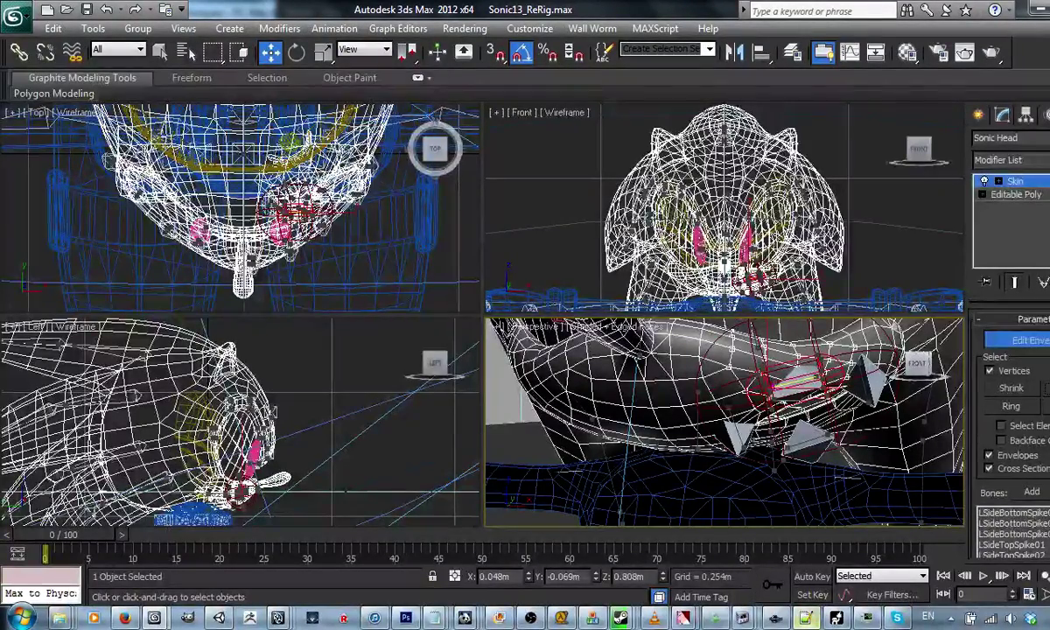
{"action": "middle_click_drag", "start_coordinate": [727, 411], "coordinate": [744, 460], "text": "alt"}
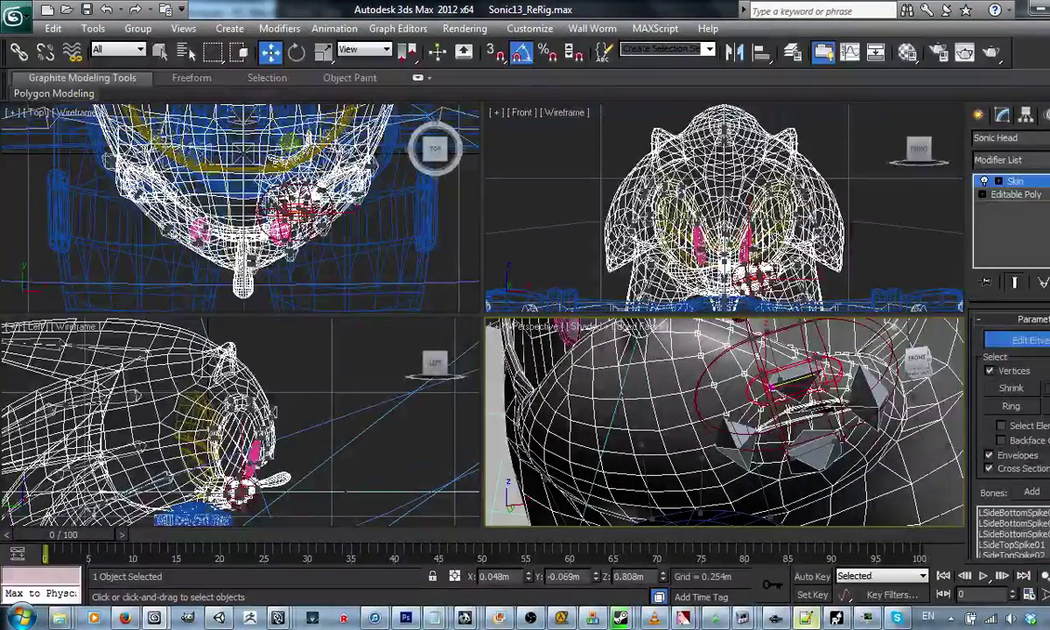
{"action": "scroll", "coordinate": [1011, 420], "scroll_direction": "down", "scroll_amount": 5}
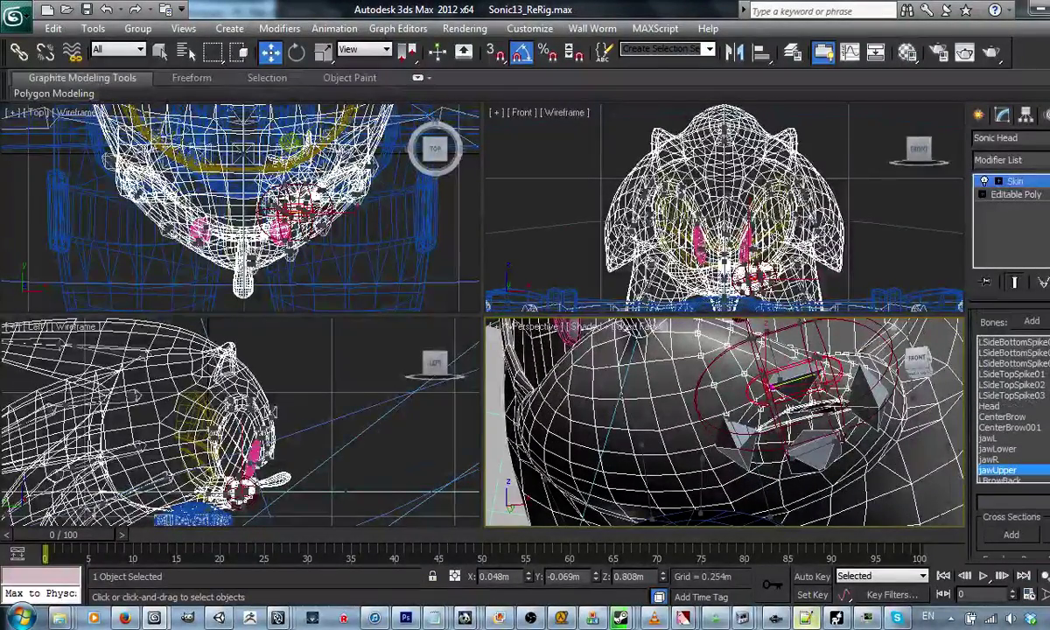
{"action": "scroll", "coordinate": [1011, 420], "scroll_direction": "down", "scroll_amount": 3}
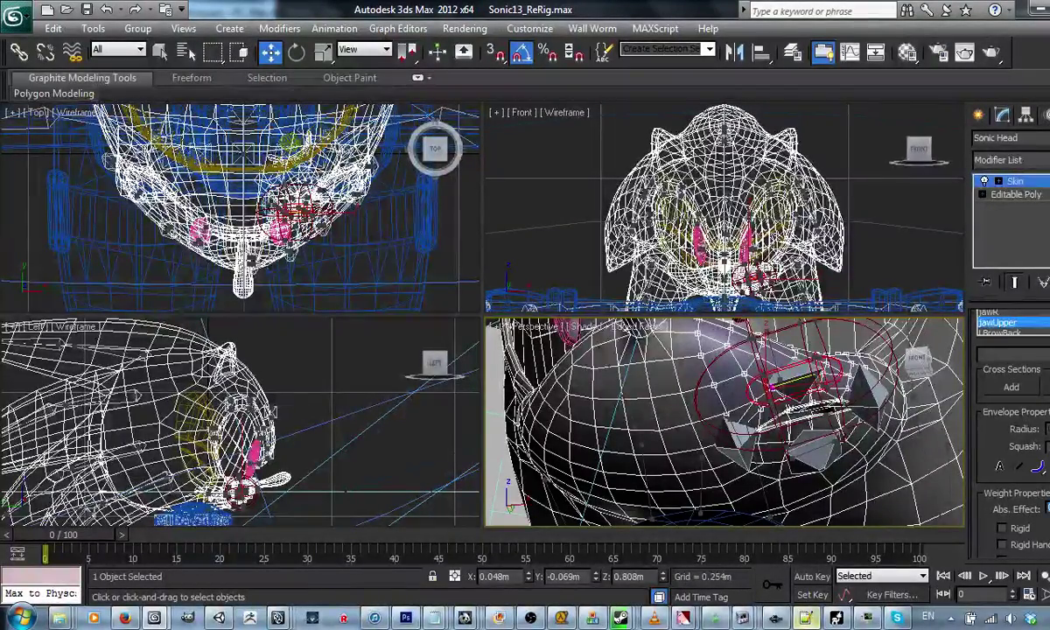
{"action": "key", "text": "alt"}
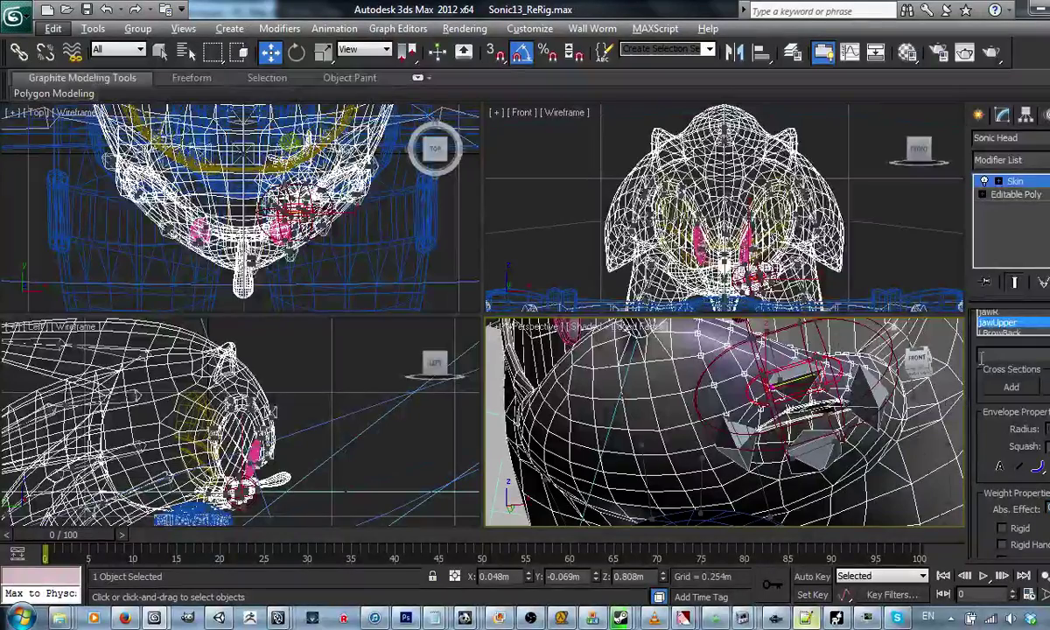
{"action": "scroll", "coordinate": [1010, 385], "scroll_direction": "up", "scroll_amount": 5}
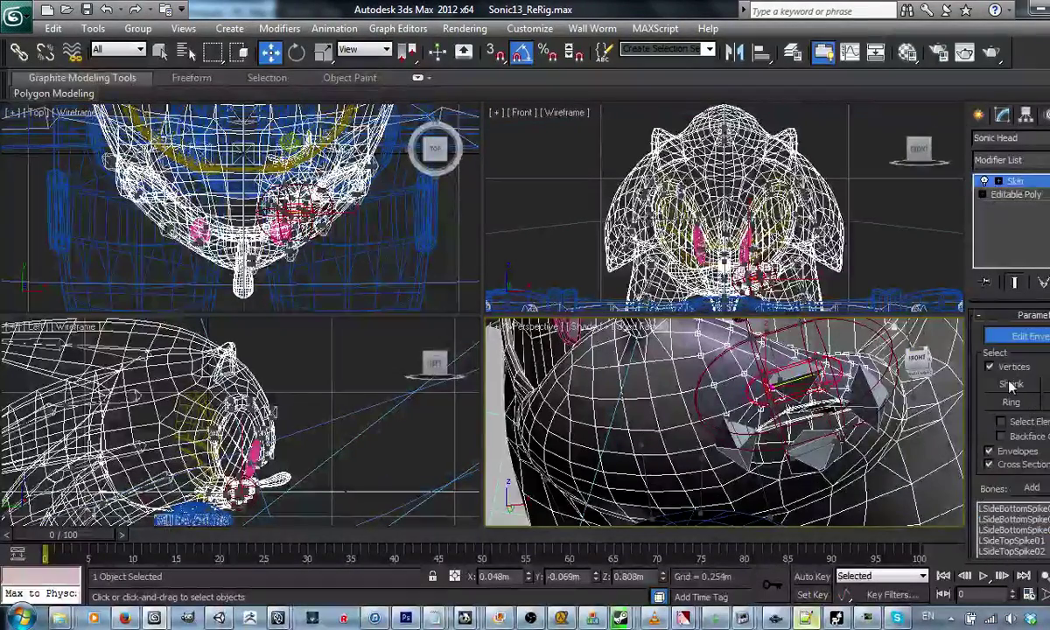
{"action": "left_click", "coordinate": [1010, 387]}
Give the selected vertices above the mouth a partial absolute weight on jawUpper, undoing the first attempt.
{"action": "scroll", "coordinate": [1011, 386], "scroll_direction": "down", "scroll_amount": 5}
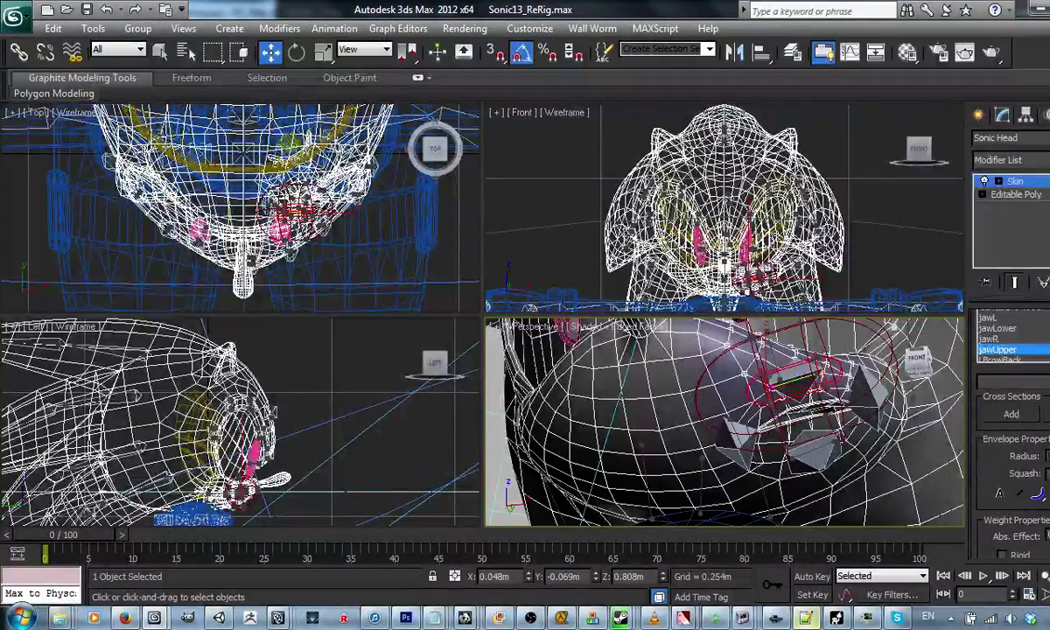
{"action": "left_click_drag", "start_coordinate": [1048, 518], "coordinate": [1048, 494]}
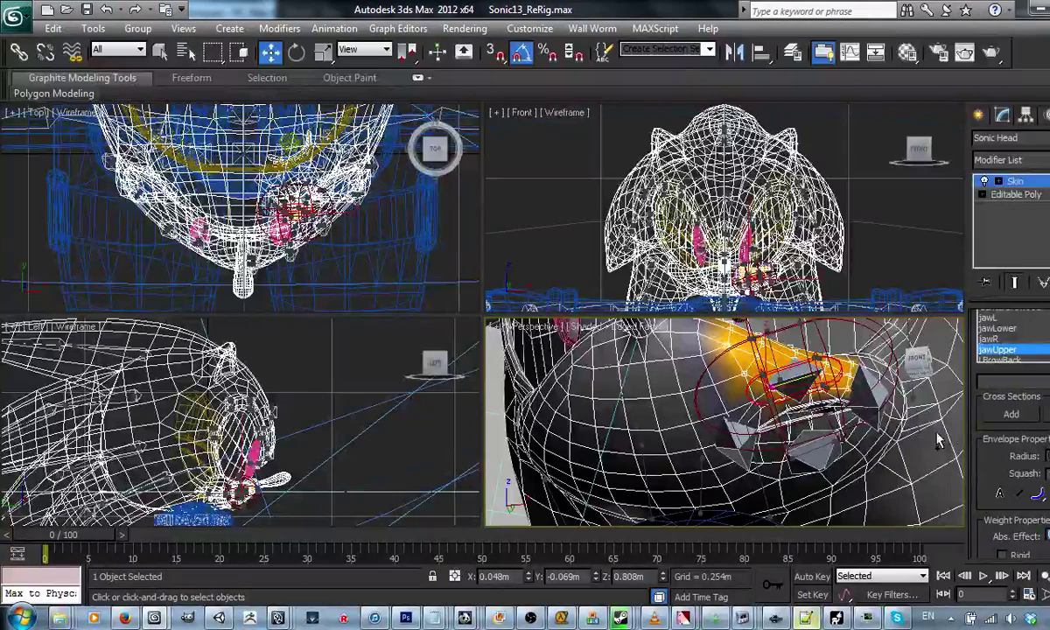
{"action": "key", "text": "ctrl+z"}
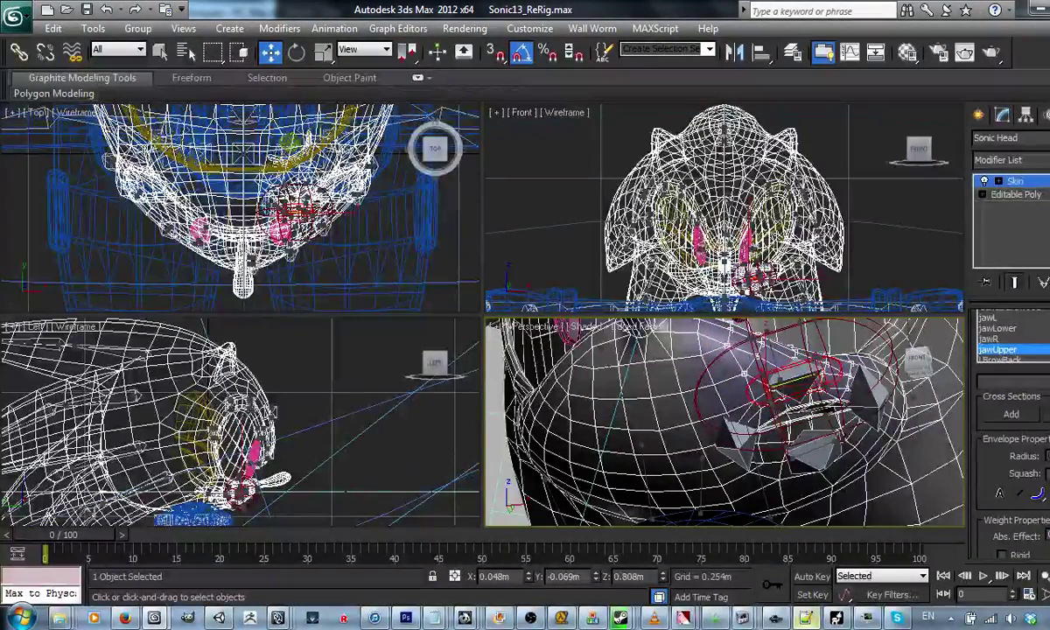
{"action": "key", "text": "Return"}
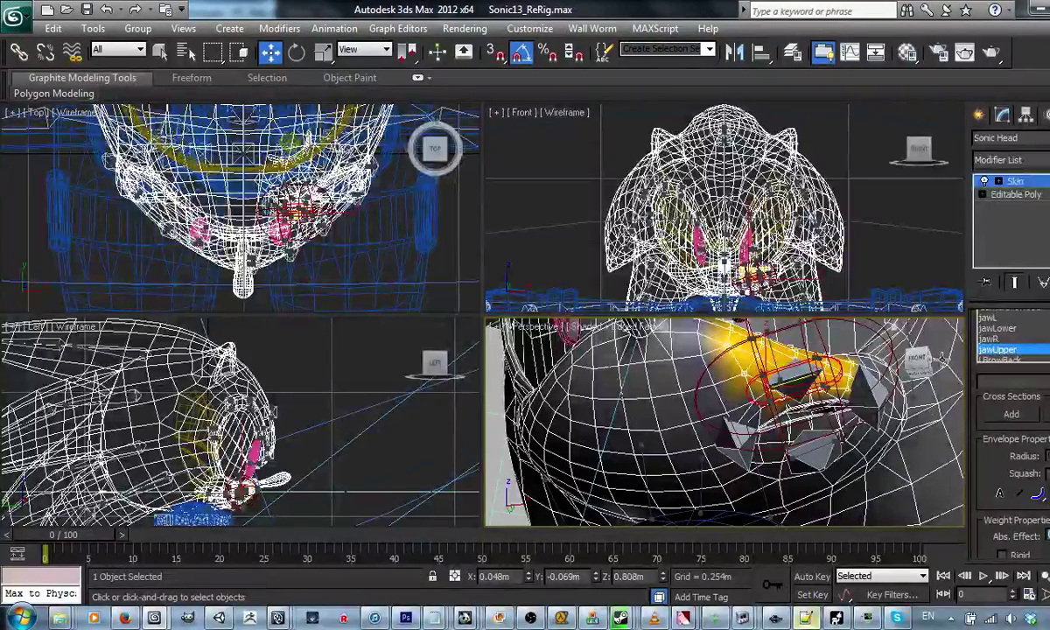
Shrink the selection to the inner vertices above the mouth and raise their absolute jawUpper weight.
{"action": "scroll", "coordinate": [1012, 433], "scroll_direction": "up", "scroll_amount": 5}
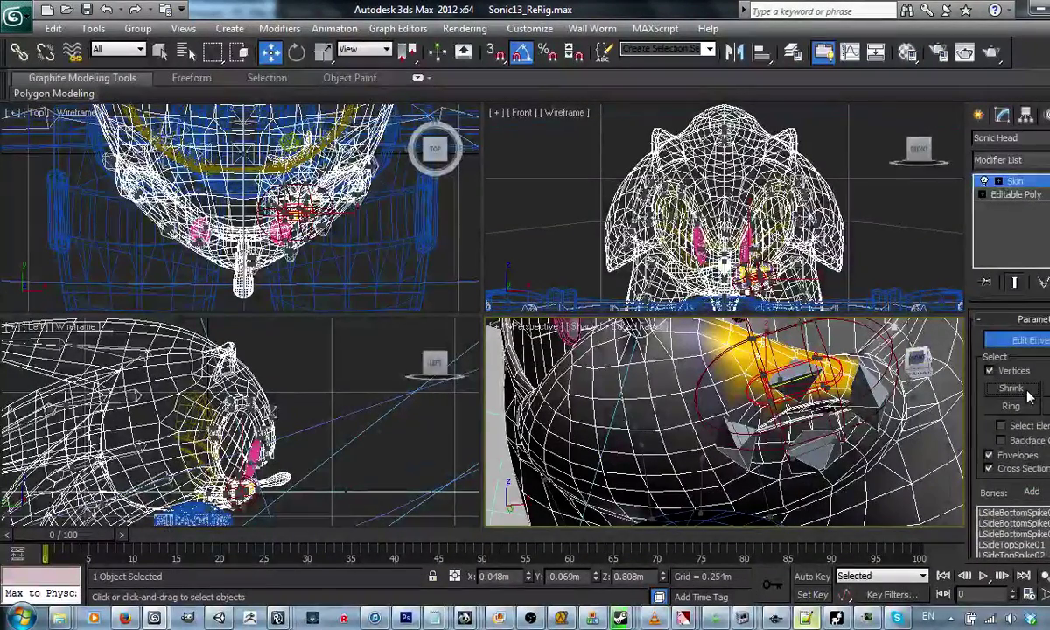
{"action": "scroll", "coordinate": [1035, 401], "scroll_direction": "down", "scroll_amount": 8}
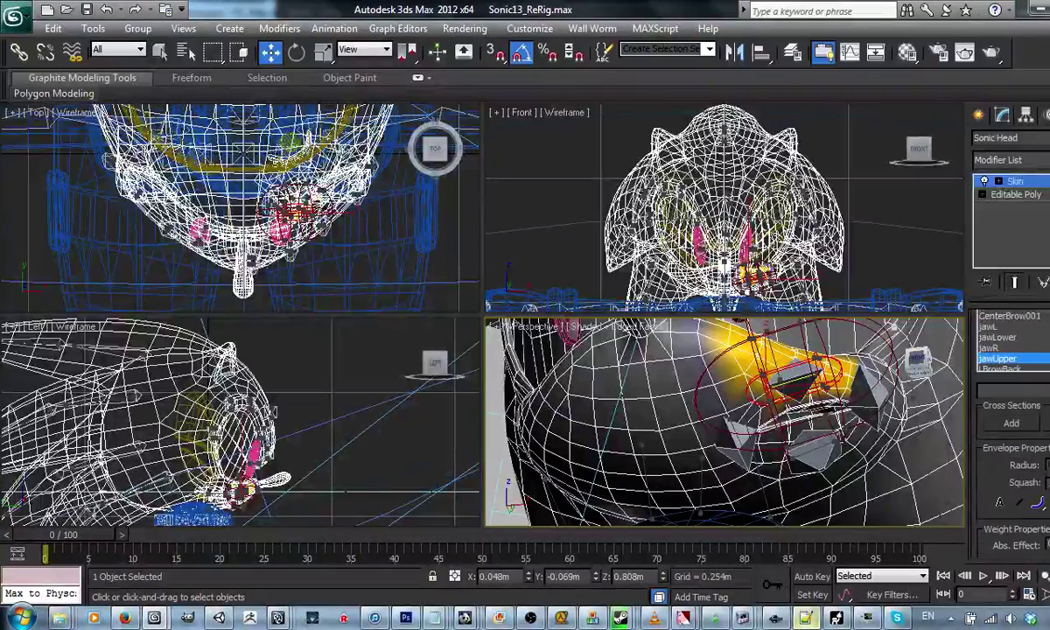
{"action": "scroll", "coordinate": [1016, 402], "scroll_direction": "down", "scroll_amount": 1}
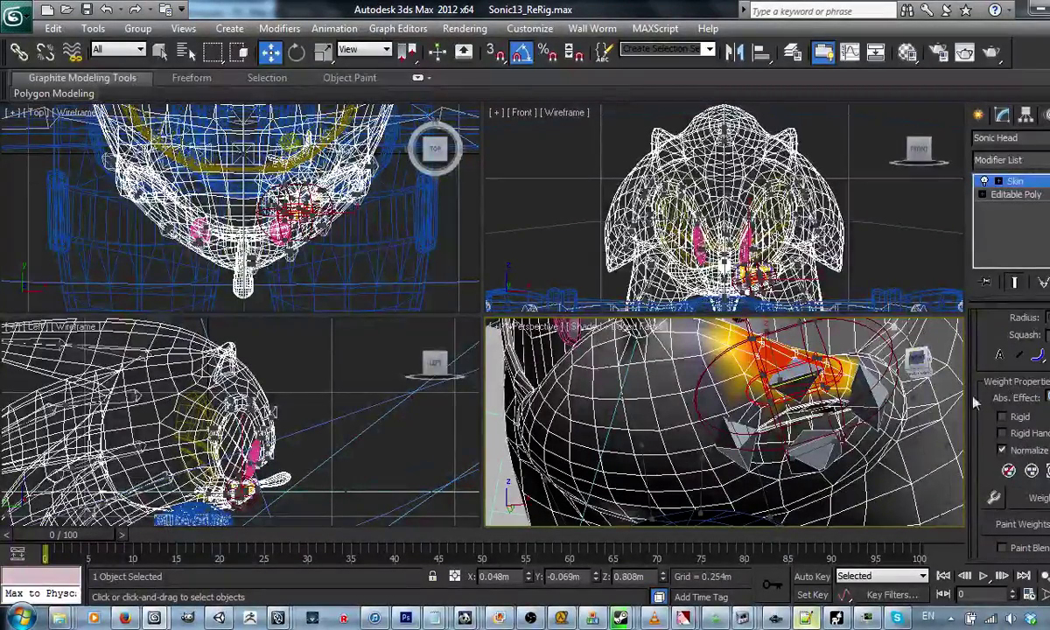
Select the vertices along the edge of the upper lip and grow the selection into the surrounding mesh.
{"action": "middle_click_drag", "start_coordinate": [830, 390], "coordinate": [810, 430], "text": "alt"}
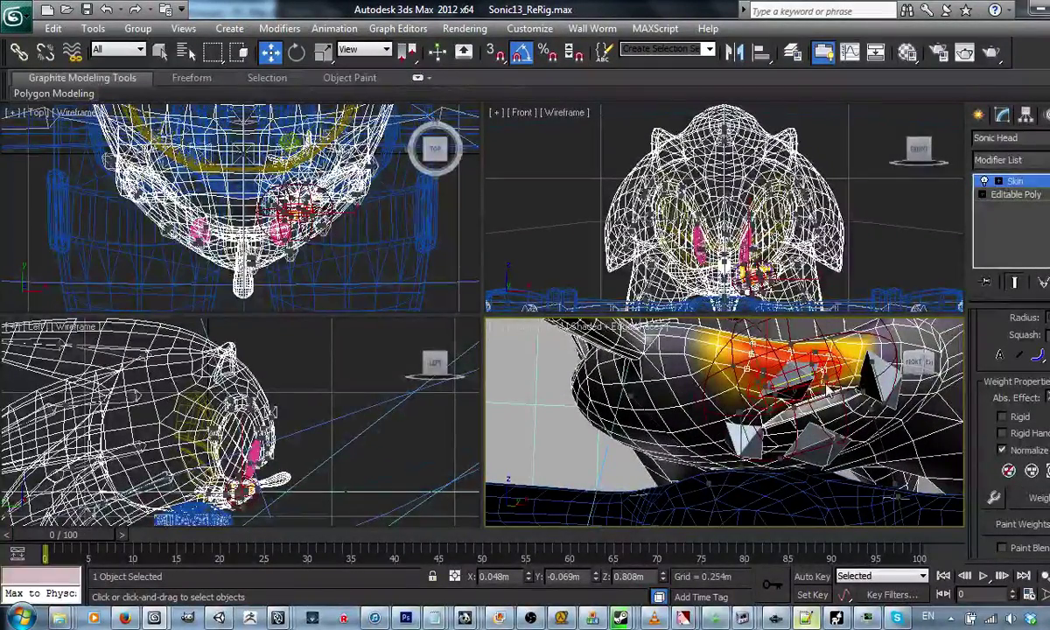
{"action": "middle_click_drag", "start_coordinate": [829, 390], "coordinate": [873, 414], "text": "alt"}
{"action": "scroll", "coordinate": [876, 415], "scroll_direction": "up", "scroll_amount": 3}
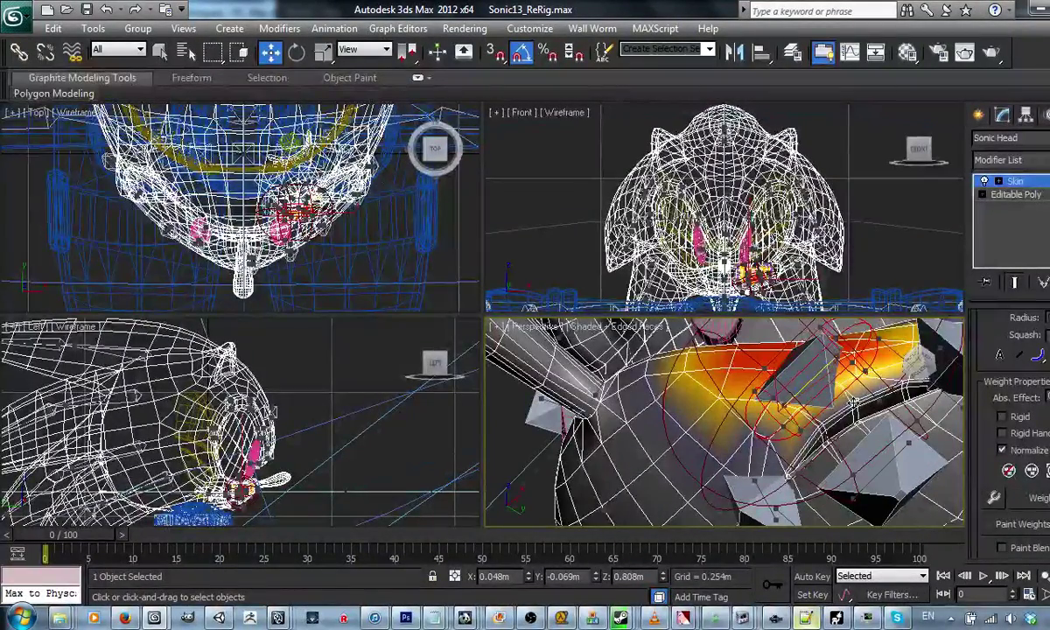
{"action": "middle_click_drag", "start_coordinate": [858, 391], "coordinate": [907, 438], "text": "alt"}
{"action": "left_click_drag", "start_coordinate": [1014, 376], "coordinate": [1015, 501]}
{"action": "scroll", "coordinate": [1012, 429], "scroll_direction": "up", "scroll_amount": 8}
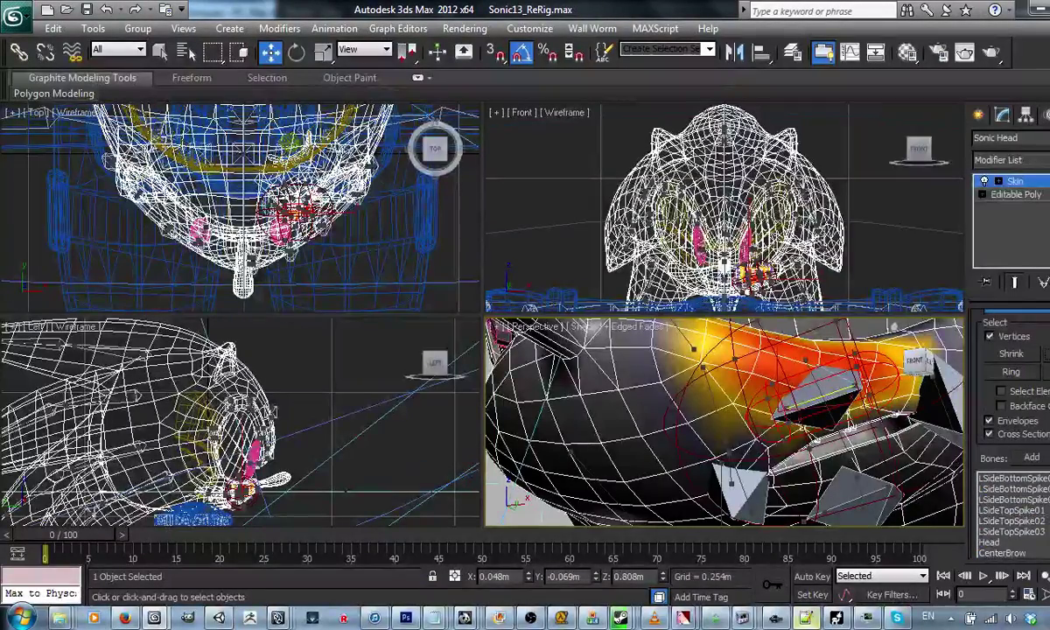
{"action": "scroll", "coordinate": [1037, 451], "scroll_direction": "down", "scroll_amount": 5}
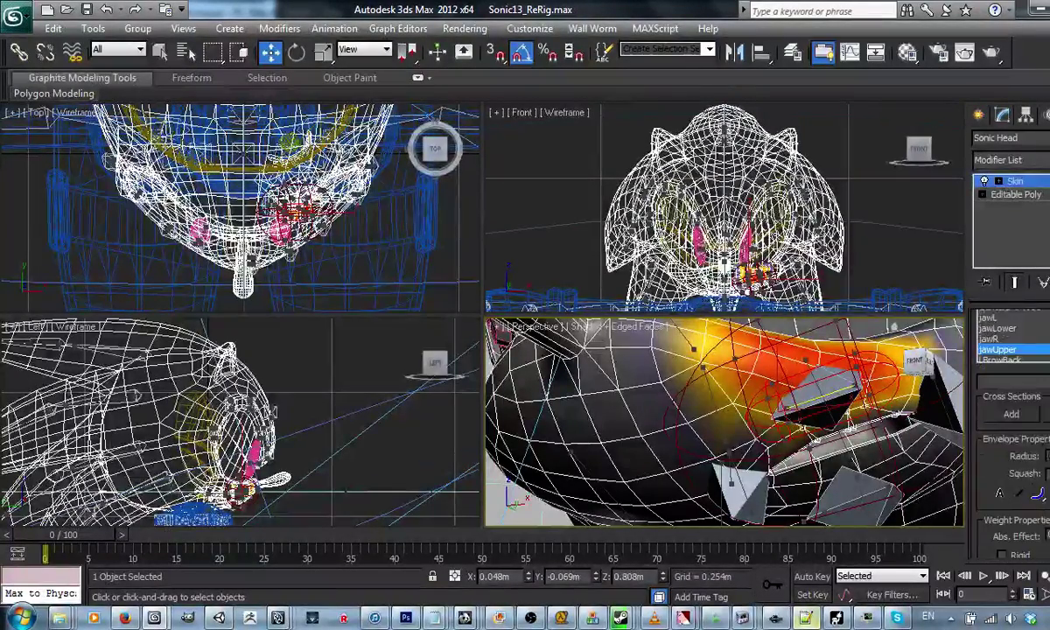
{"action": "middle_click_drag", "start_coordinate": [853, 372], "coordinate": [792, 395], "text": "alt"}
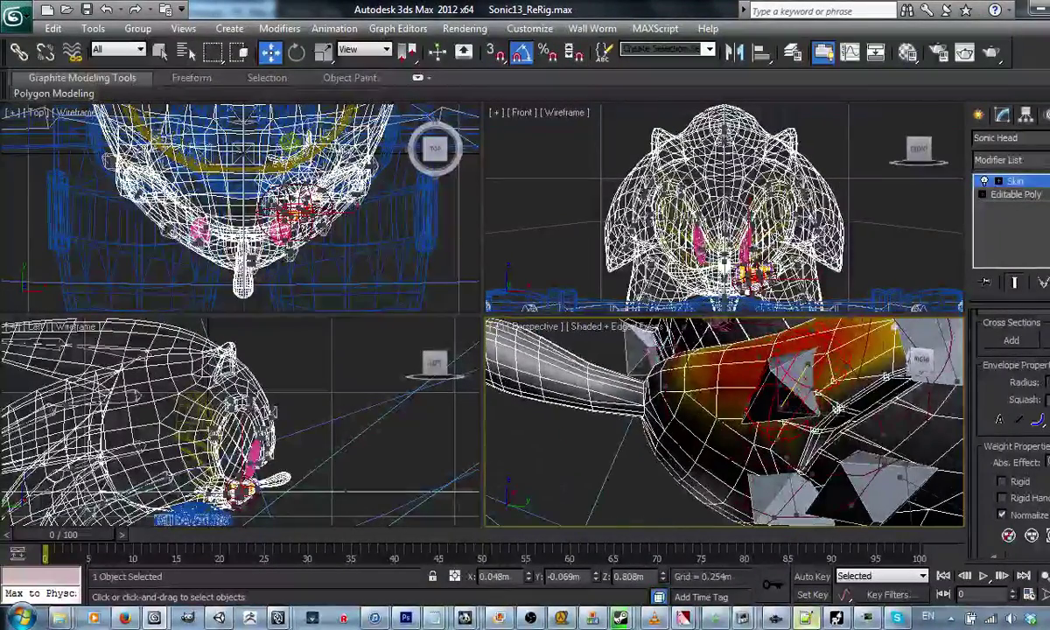
{"action": "scroll", "coordinate": [1013, 421], "scroll_direction": "up", "scroll_amount": 7}
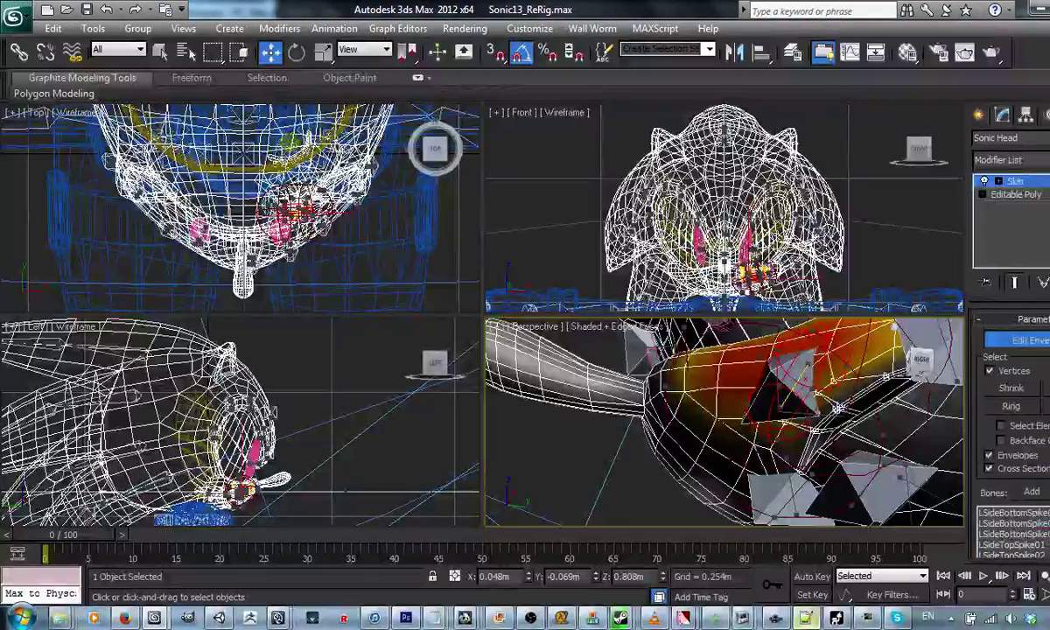
{"action": "left_click", "coordinate": [1048, 388]}
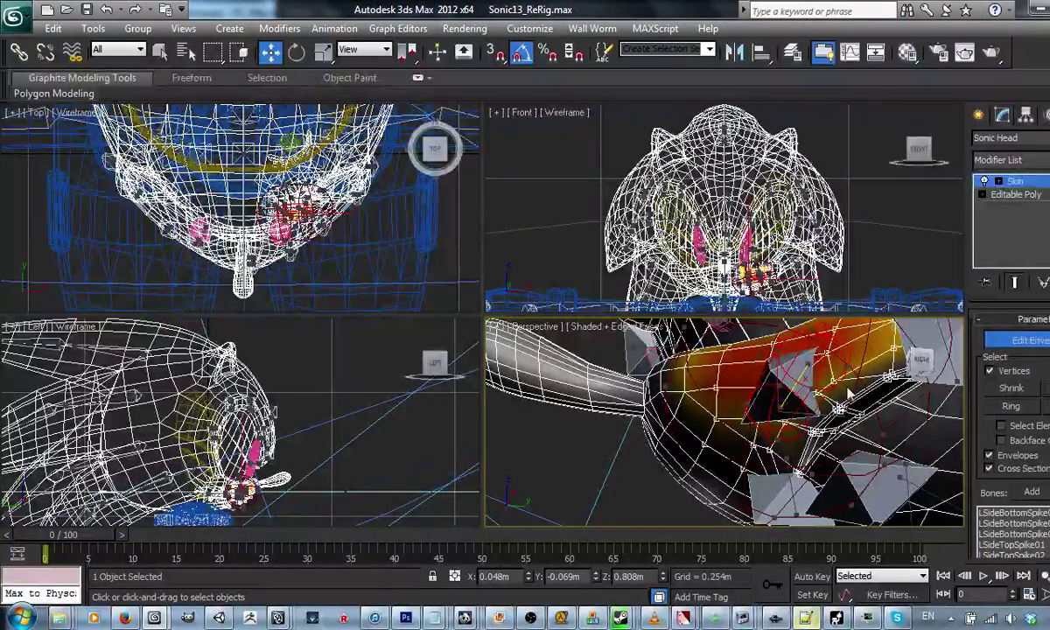
Trim the grown selection to the upper lip area and give those vertices a partial absolute weight on jawUpper.
{"action": "scroll", "coordinate": [848, 394], "scroll_direction": "down", "scroll_amount": 2}
{"action": "middle_click_drag", "start_coordinate": [849, 393], "coordinate": [948, 483], "text": "alt"}
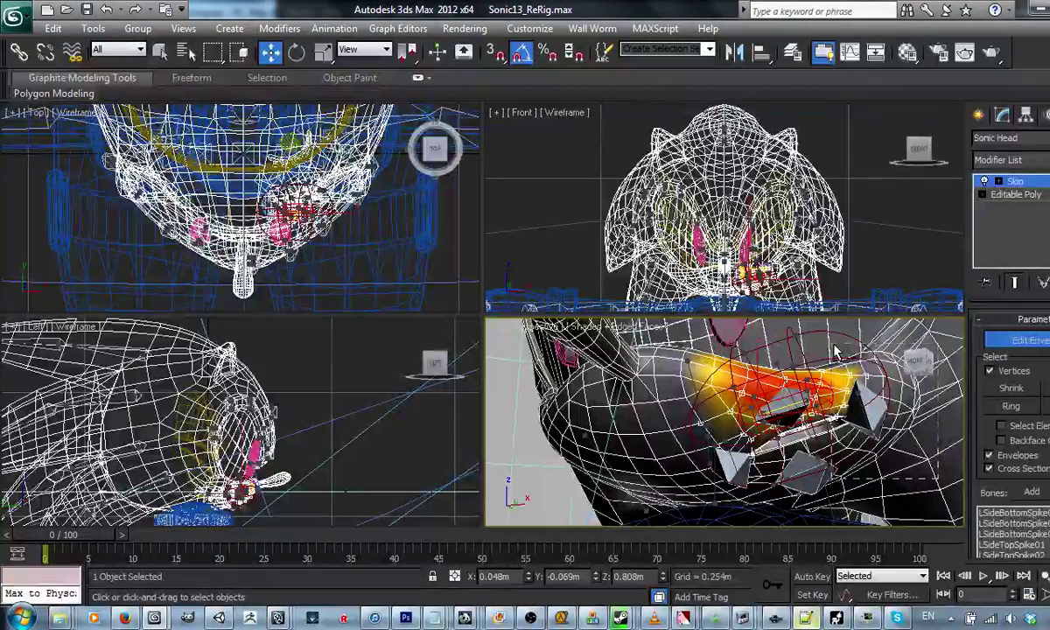
{"action": "left_click_drag", "start_coordinate": [834, 345], "coordinate": [848, 344]}
{"action": "middle_click_drag", "start_coordinate": [771, 406], "coordinate": [822, 344], "text": "alt"}
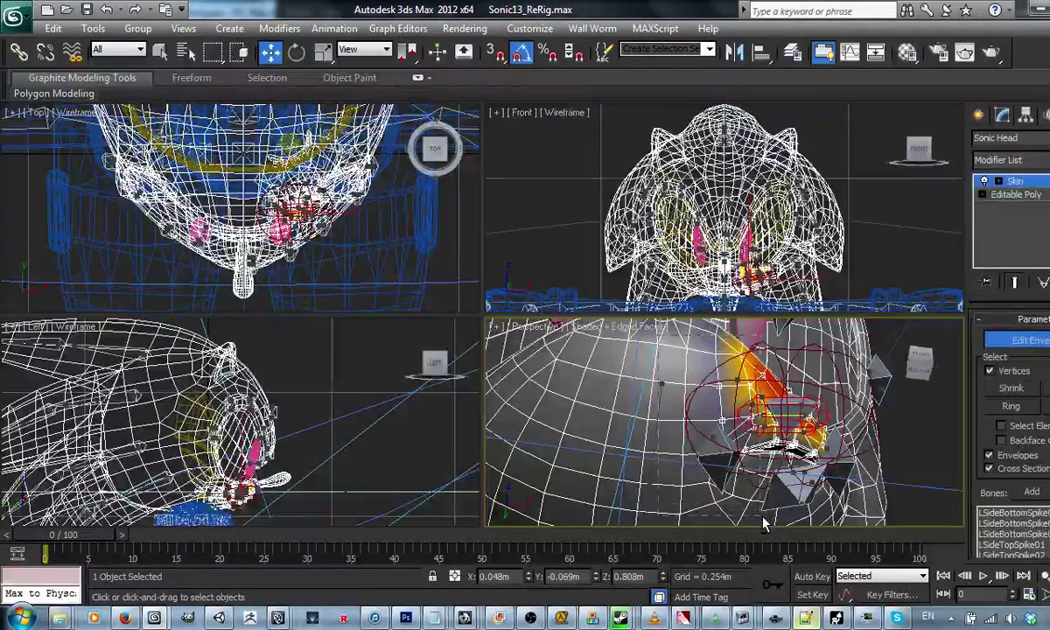
{"action": "middle_click_drag", "start_coordinate": [792, 398], "coordinate": [739, 497], "text": "alt"}
{"action": "key", "text": "z"}
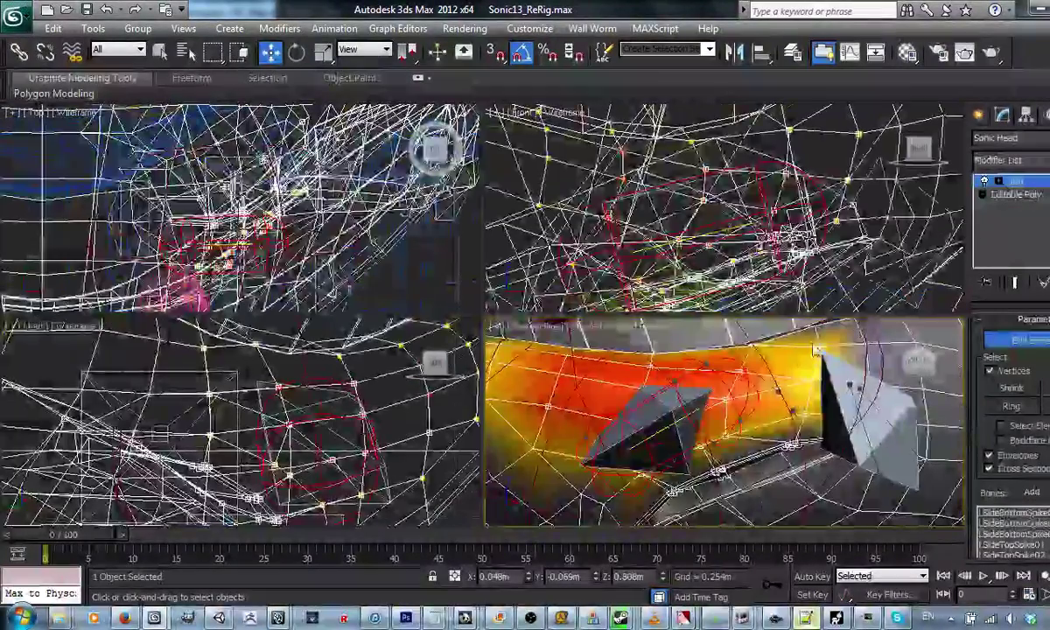
{"action": "scroll", "coordinate": [1040, 458], "scroll_direction": "down", "scroll_amount": 5}
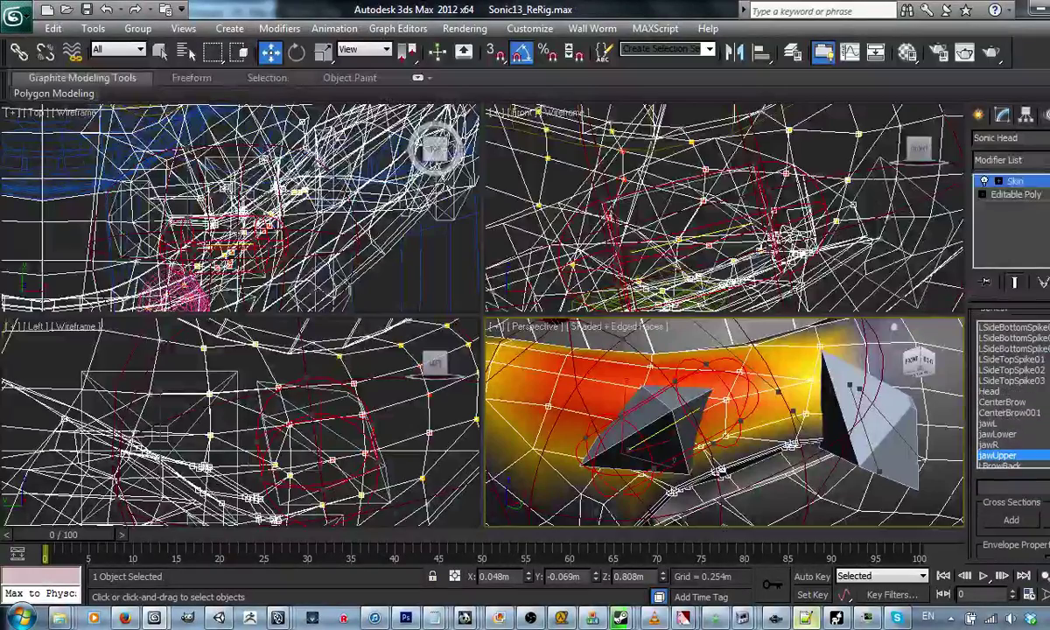
{"action": "scroll", "coordinate": [1011, 411], "scroll_direction": "down", "scroll_amount": 4}
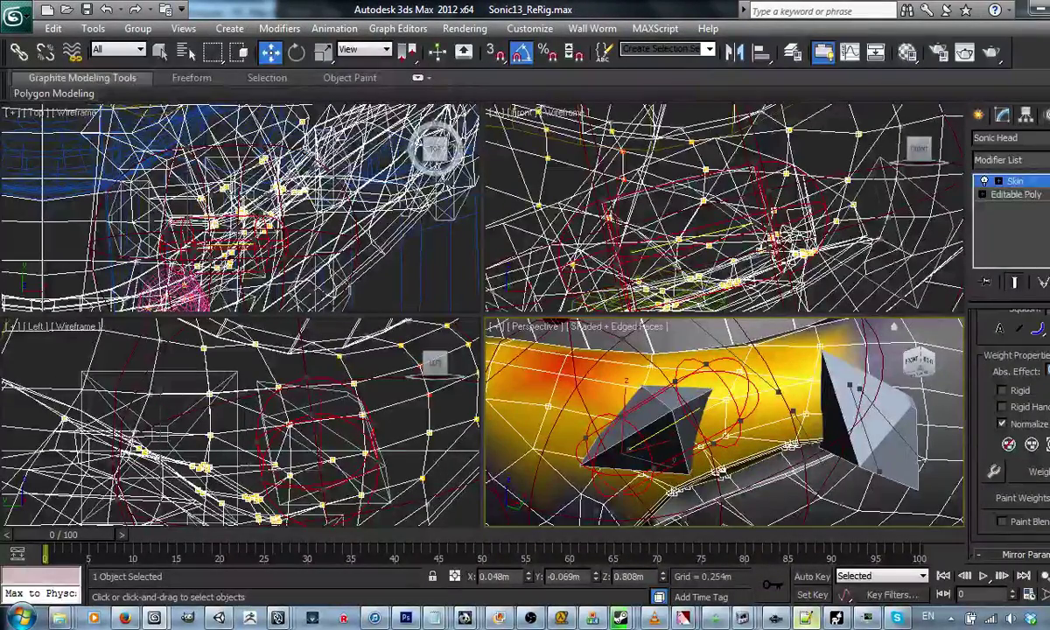
Shrink the selection to the central upper lip vertices and raise their absolute jawUpper weight.
{"action": "scroll", "coordinate": [735, 419], "scroll_direction": "down", "scroll_amount": 3}
{"action": "middle_click_drag", "start_coordinate": [728, 405], "coordinate": [744, 442]}
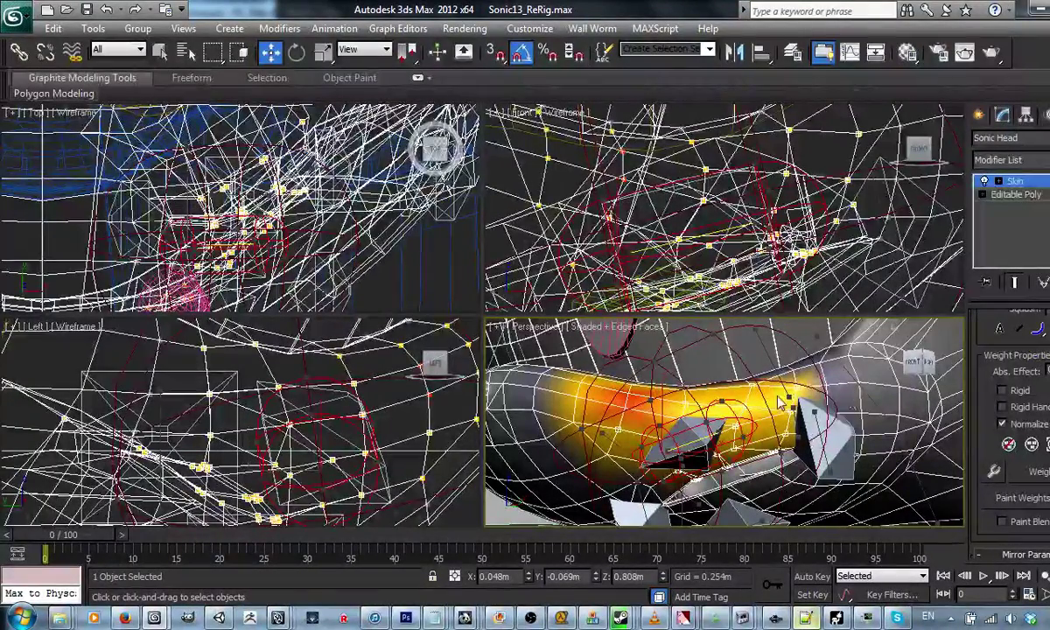
{"action": "middle_click_drag", "start_coordinate": [731, 426], "coordinate": [688, 391], "text": "alt"}
{"action": "middle_click_drag", "start_coordinate": [715, 448], "coordinate": [711, 429], "text": "alt"}
{"action": "scroll", "coordinate": [711, 429], "scroll_direction": "up", "scroll_amount": 3}
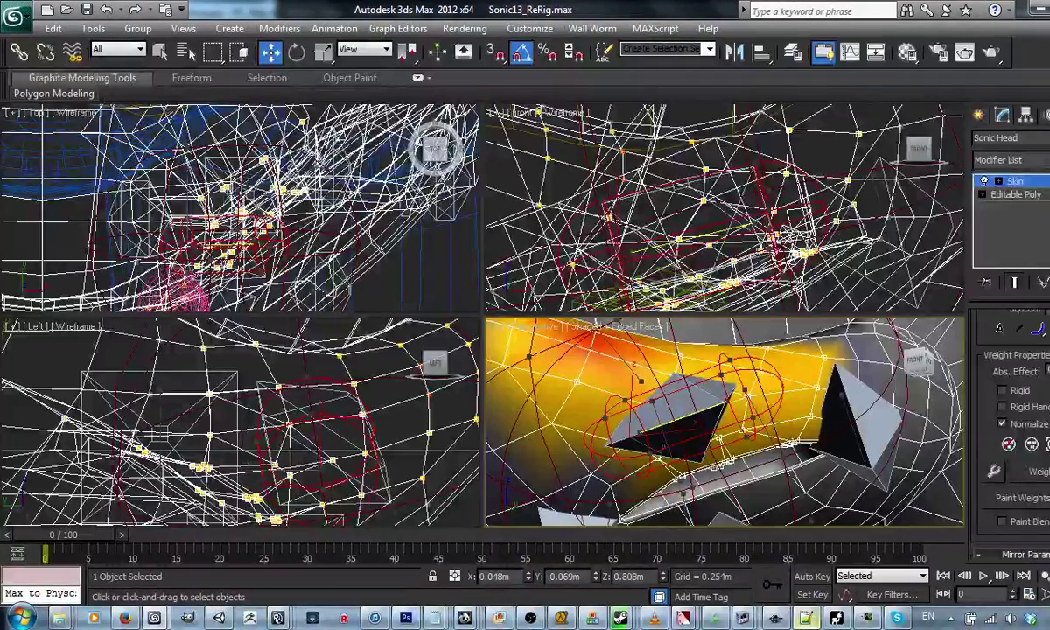
{"action": "scroll", "coordinate": [1015, 420], "scroll_direction": "up", "scroll_amount": 3}
{"action": "scroll", "coordinate": [1015, 420], "scroll_direction": "up", "scroll_amount": 8}
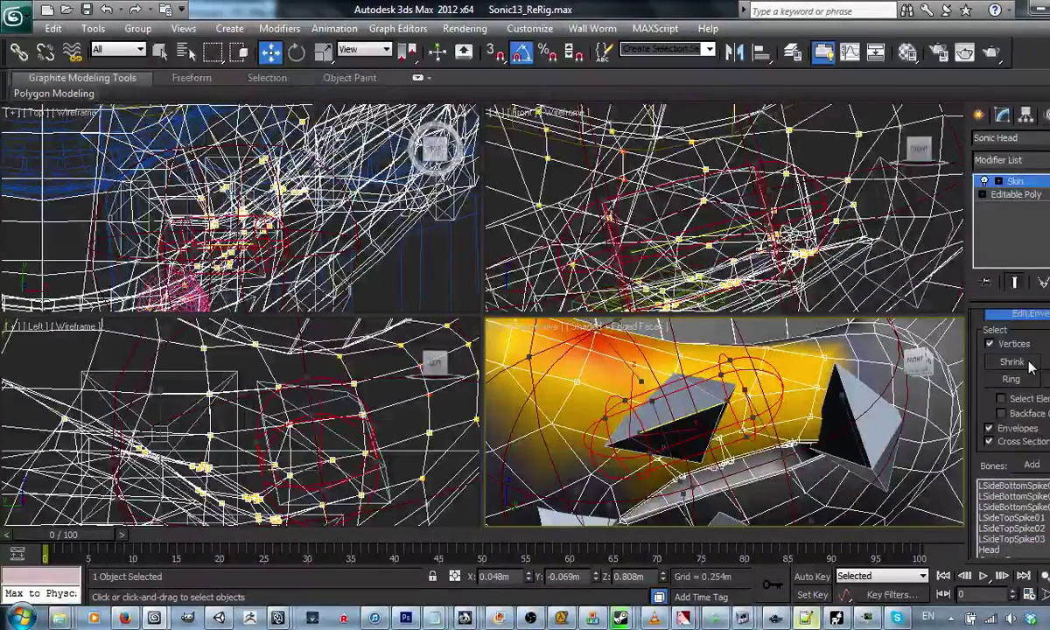
{"action": "scroll", "coordinate": [1030, 368], "scroll_direction": "down", "scroll_amount": 5}
{"action": "scroll", "coordinate": [1011, 420], "scroll_direction": "down", "scroll_amount": 5}
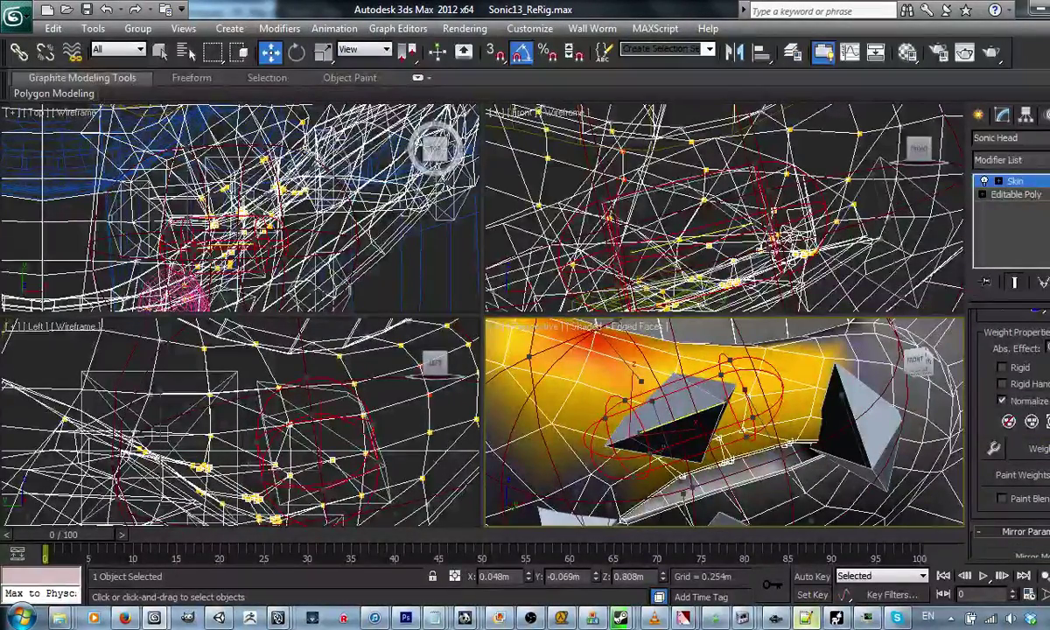
{"action": "key", "text": "Return"}
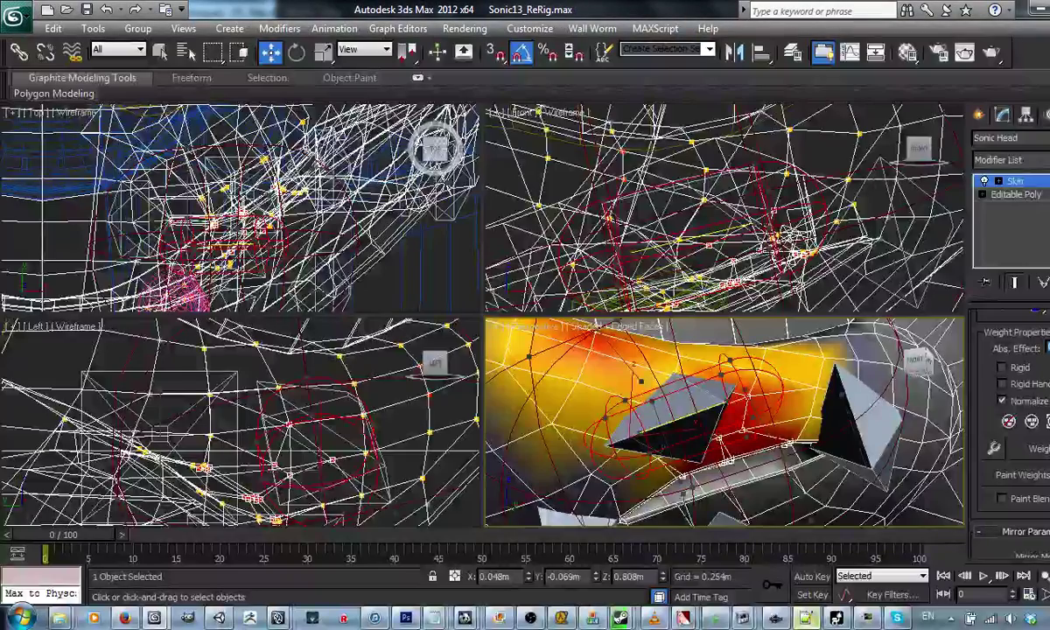
Examine the jawUpper weight falloff around the upper lip and review the Skin modifier's parameters.
{"action": "scroll", "coordinate": [1011, 420], "scroll_direction": "up", "scroll_amount": 8}
{"action": "scroll", "coordinate": [1011, 429], "scroll_direction": "up", "scroll_amount": 2}
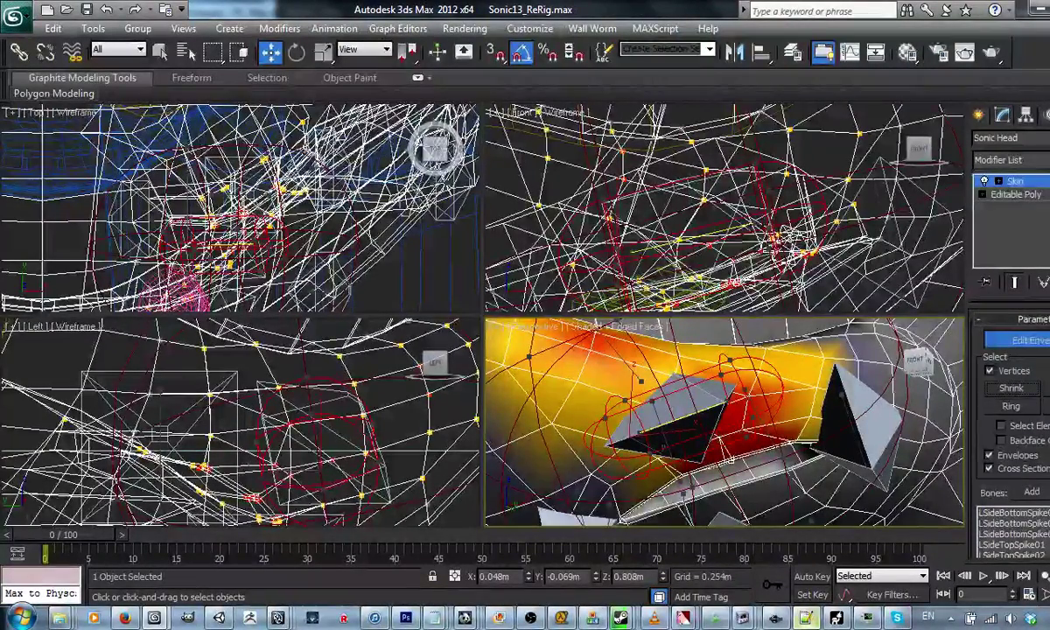
{"action": "middle_click_drag", "start_coordinate": [716, 451], "coordinate": [711, 425], "text": "alt"}
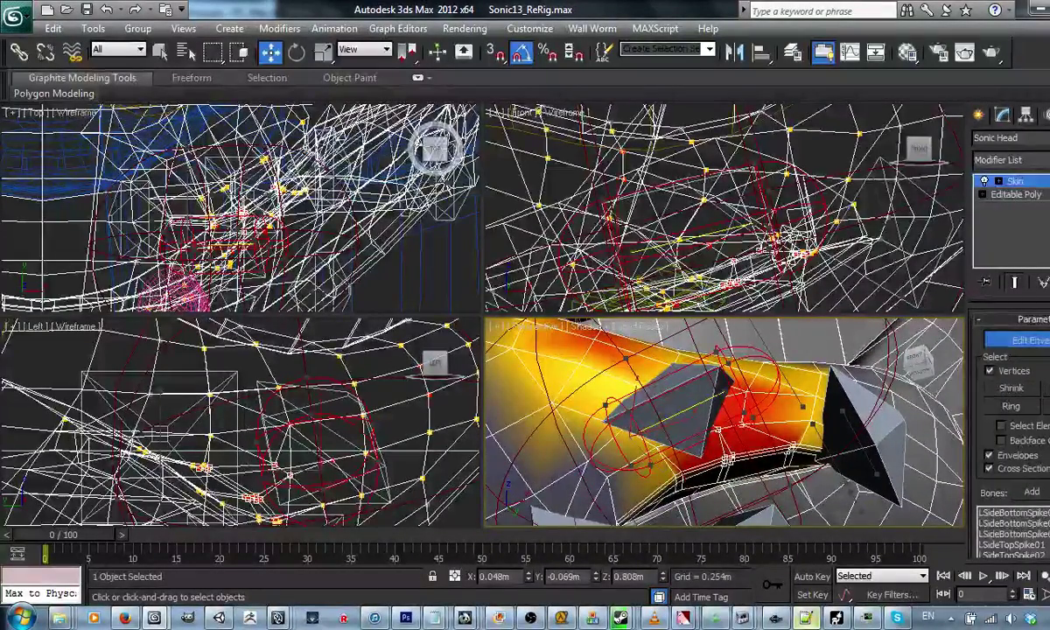
{"action": "scroll", "coordinate": [1015, 420], "scroll_direction": "down", "scroll_amount": 12}
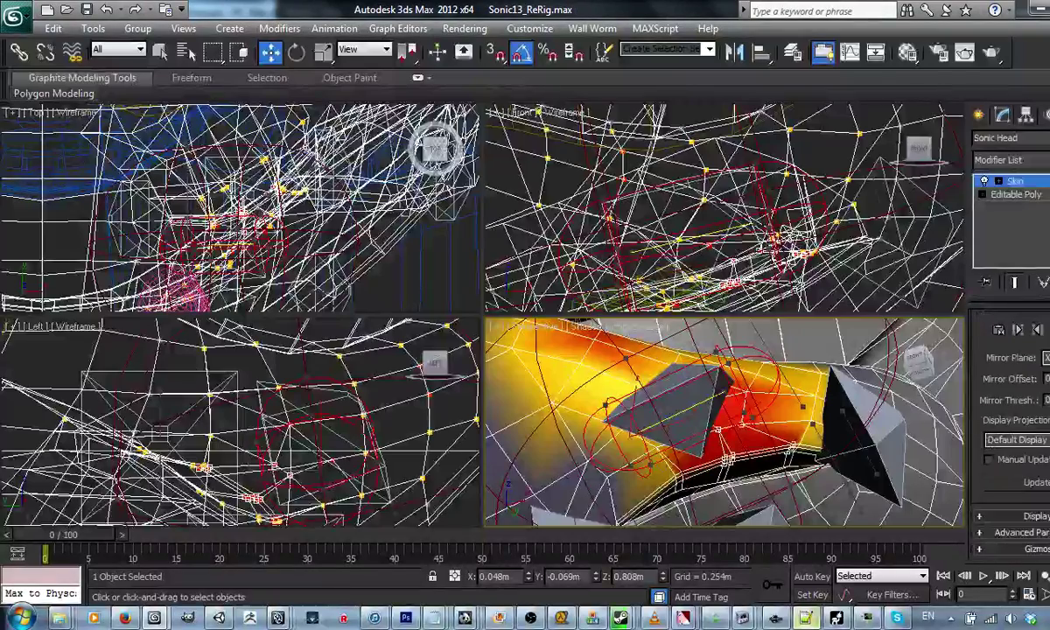
{"action": "scroll", "coordinate": [1011, 420], "scroll_direction": "up", "scroll_amount": 8}
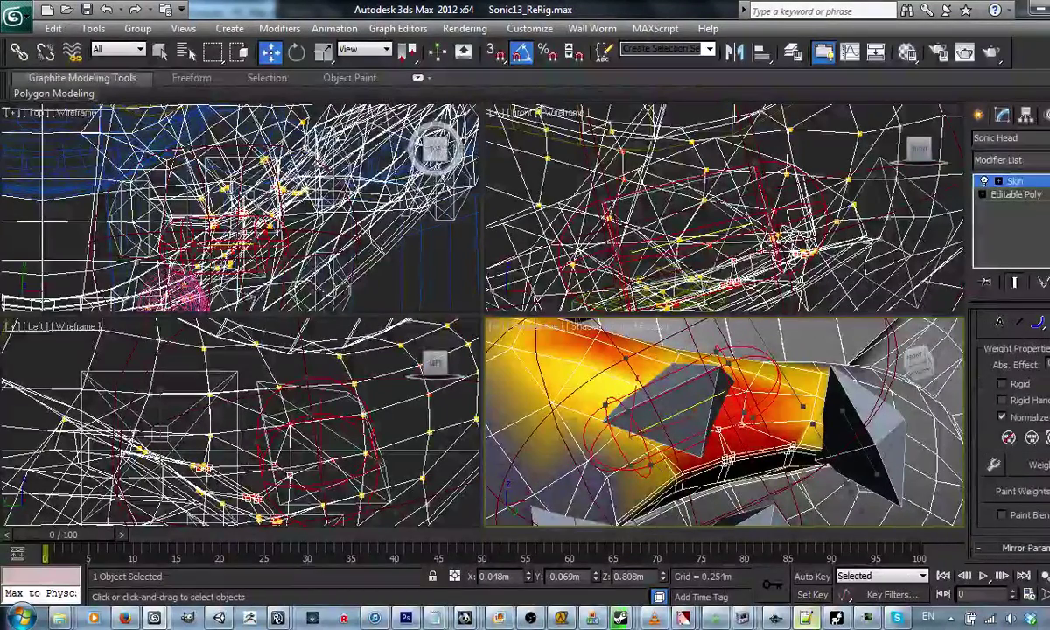
{"action": "scroll", "coordinate": [754, 397], "scroll_direction": "down", "scroll_amount": 5}
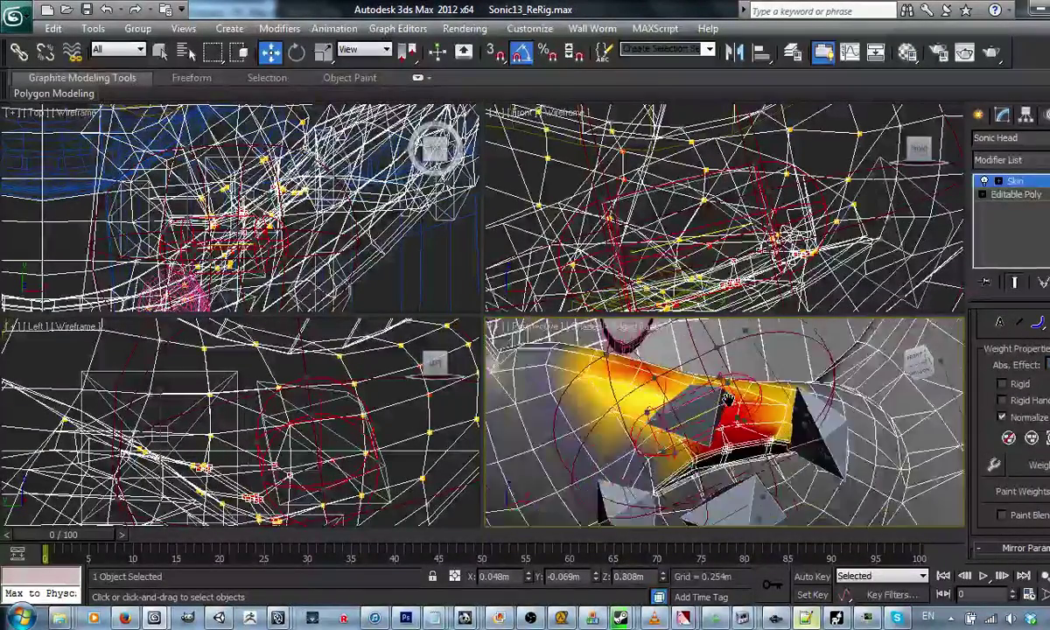
{"action": "middle_click_drag", "start_coordinate": [755, 396], "coordinate": [614, 553], "text": "alt"}
Leave envelope editing, test the upper lip deformation by moving the jawUpper bone, and undo the move.
{"action": "left_click", "coordinate": [1040, 185]}
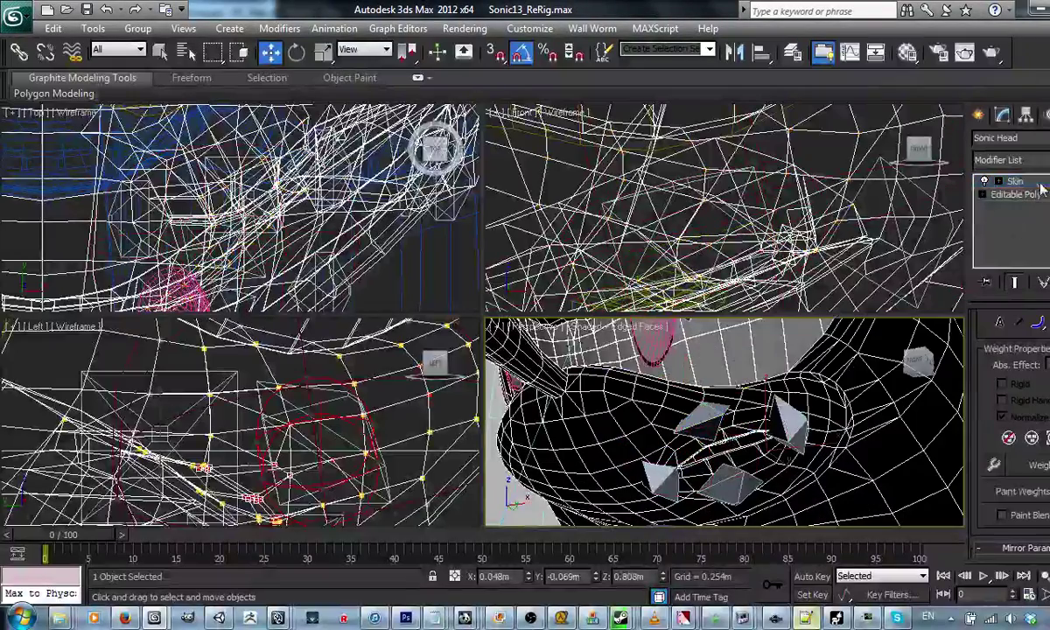
{"action": "left_click", "coordinate": [716, 422]}
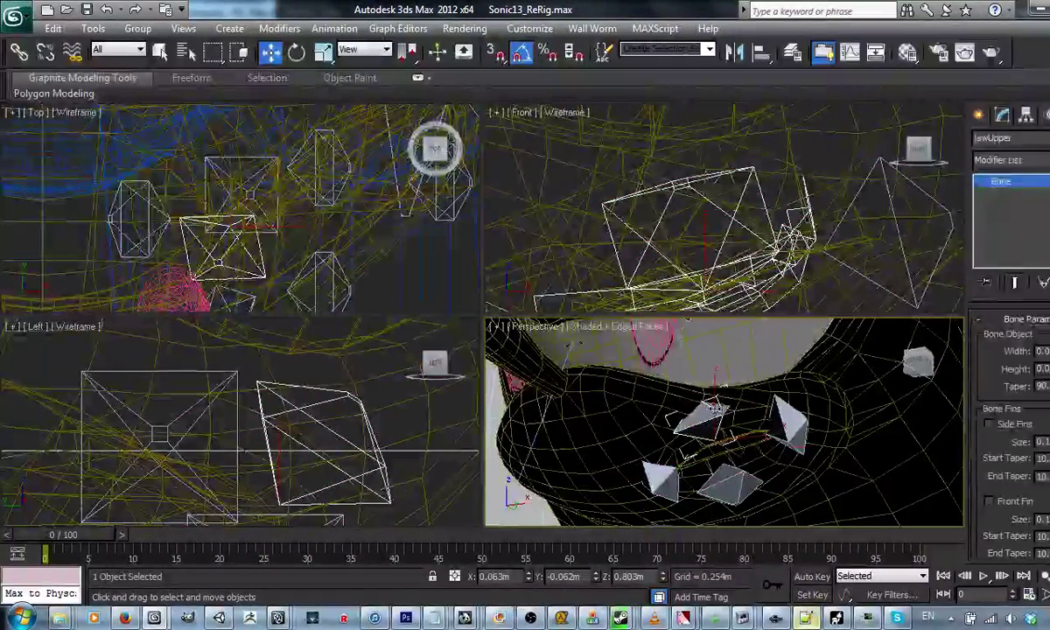
{"action": "middle_click_drag", "start_coordinate": [776, 415], "coordinate": [722, 410], "text": "alt"}
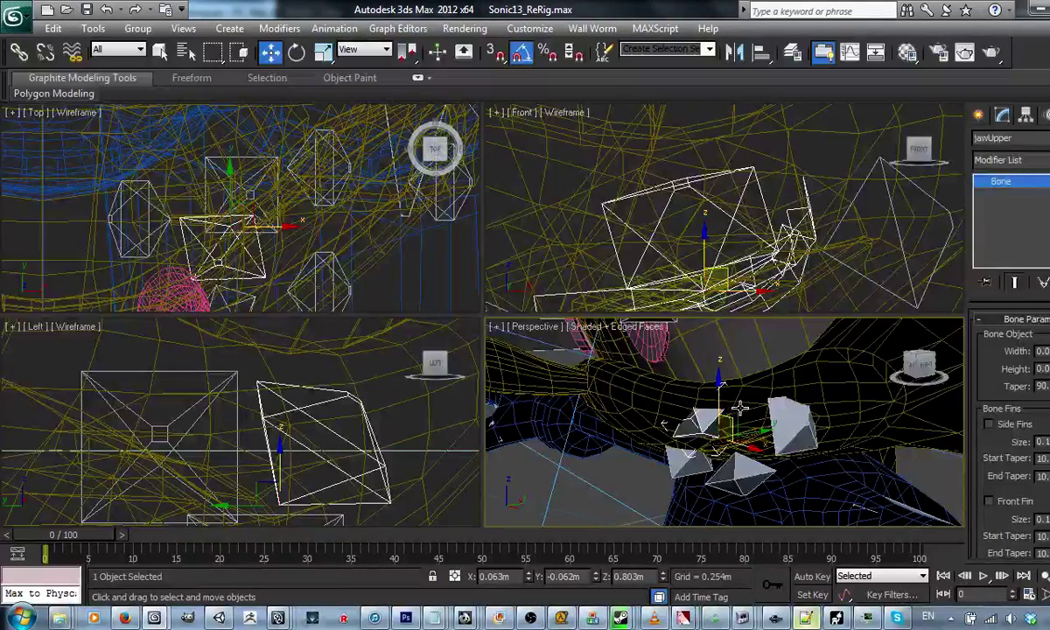
{"action": "left_click_drag", "start_coordinate": [721, 405], "coordinate": [703, 387]}
{"action": "key", "text": "ctrl+z"}
{"action": "left_click", "coordinate": [733, 396]}
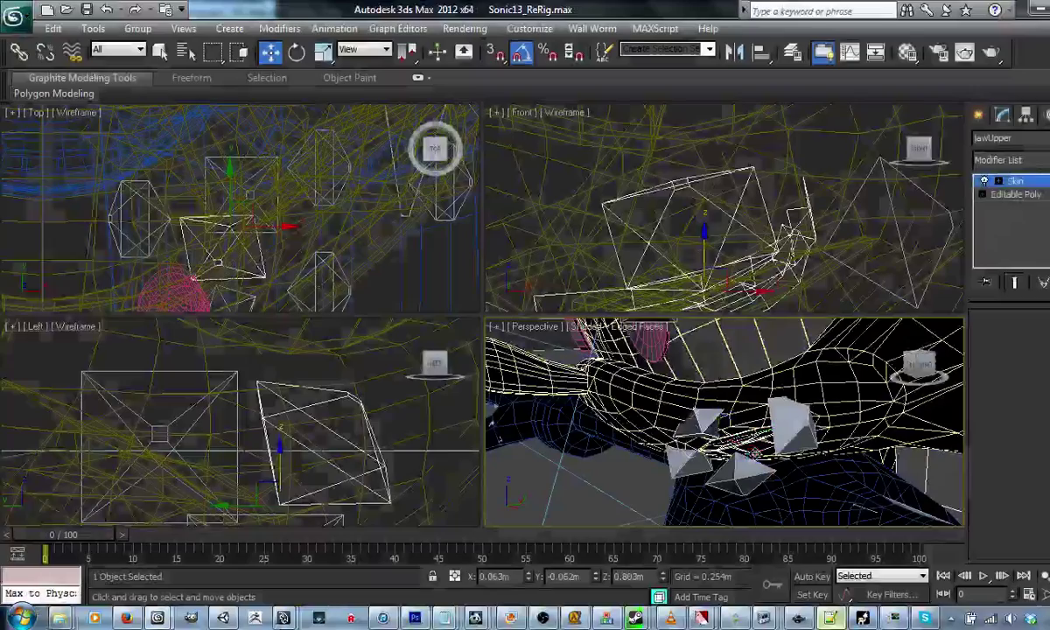
Select the four bones around the mouth together and unlink them from their parent.
{"action": "left_click", "coordinate": [710, 423]}
{"action": "left_click", "coordinate": [697, 462], "text": "ctrl"}
{"action": "left_click", "coordinate": [743, 475], "text": "ctrl"}
{"action": "left_click", "coordinate": [792, 414], "text": "ctrl"}
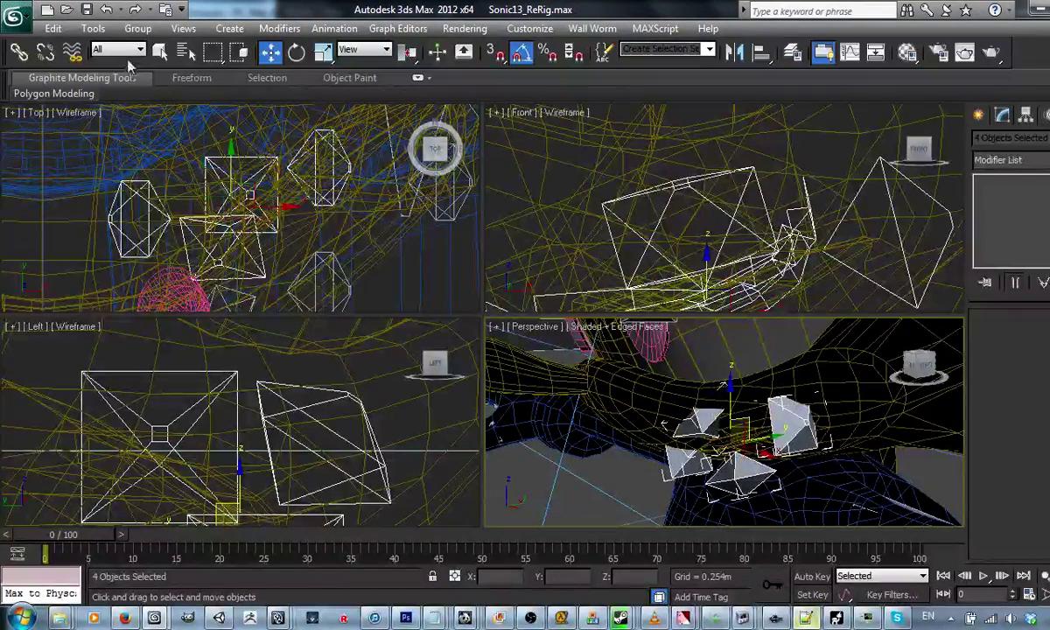
{"action": "left_click", "coordinate": [48, 58]}
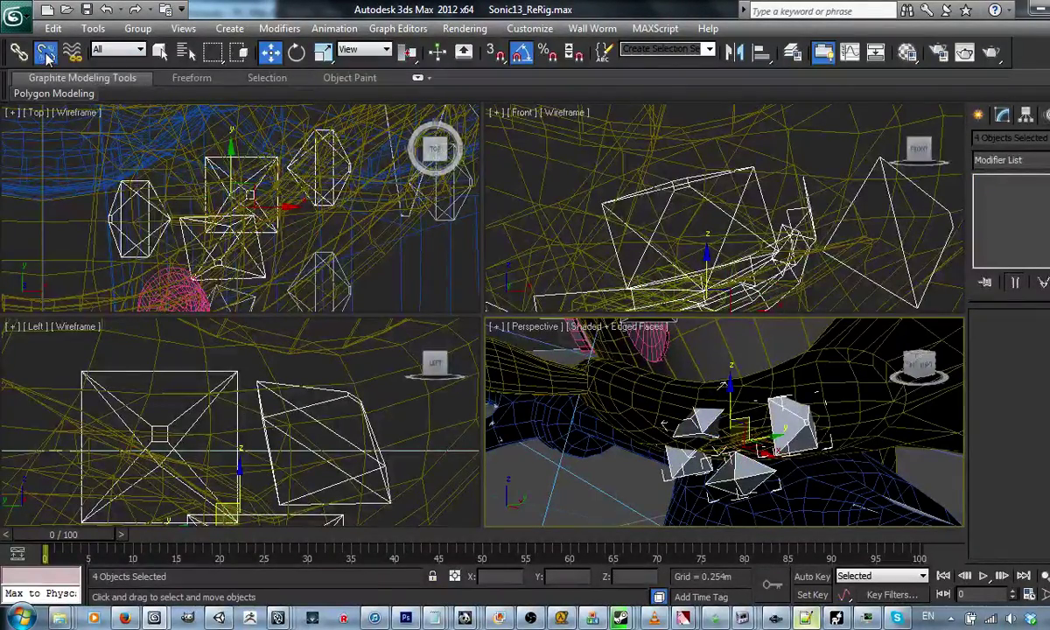
Select only the jawUpper bone and try a small move to check how the unlinked bone deforms the upper lip.
{"action": "left_click", "coordinate": [708, 424]}
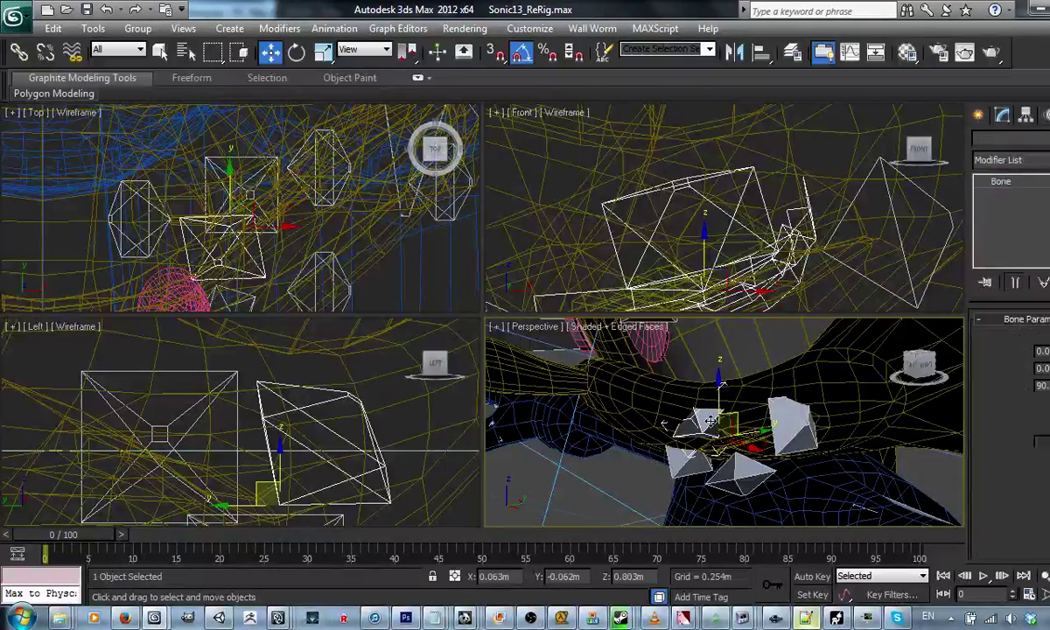
{"action": "mouse_move", "coordinate": [771, 400]}
{"action": "middle_mouse_down", "text": "alt"}
{"action": "mouse_move", "coordinate": [755, 408]}
{"action": "mouse_move", "coordinate": [714, 386]}
{"action": "mouse_move", "coordinate": [746, 380]}
{"action": "mouse_move", "coordinate": [751, 396]}
{"action": "middle_mouse_up", "text": "alt"}
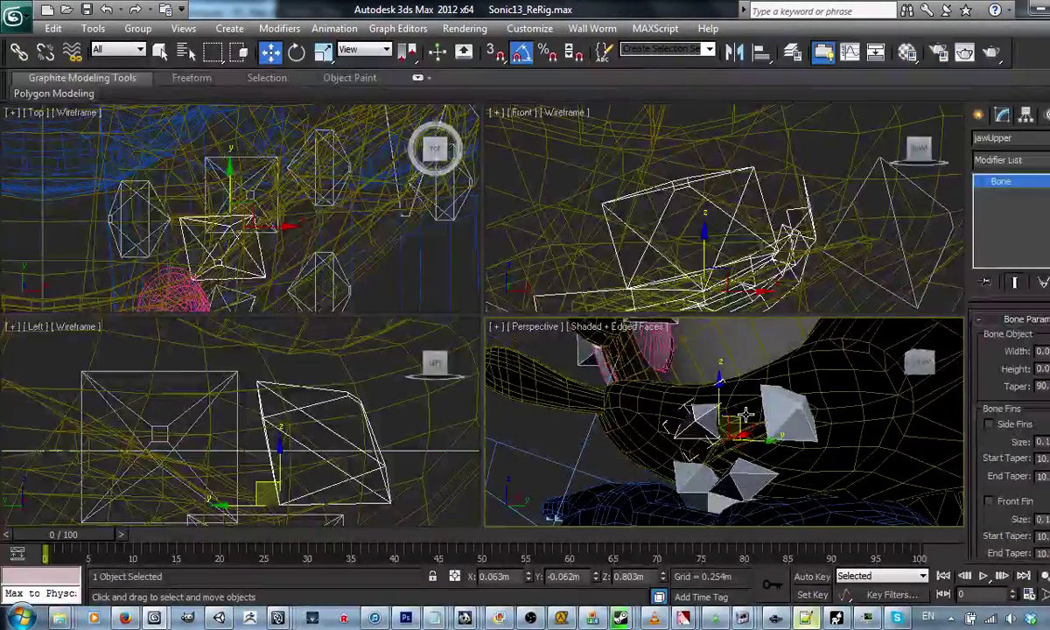
{"action": "mouse_move", "coordinate": [740, 421]}
{"action": "left_mouse_down"}
{"action": "mouse_move", "coordinate": [720, 380]}
{"action": "mouse_move", "coordinate": [732, 426]}
{"action": "left_mouse_up"}
{"action": "middle_click_drag", "start_coordinate": [672, 394], "coordinate": [777, 403], "text": "alt"}
{"action": "middle_click_drag", "start_coordinate": [758, 343], "coordinate": [702, 390]}
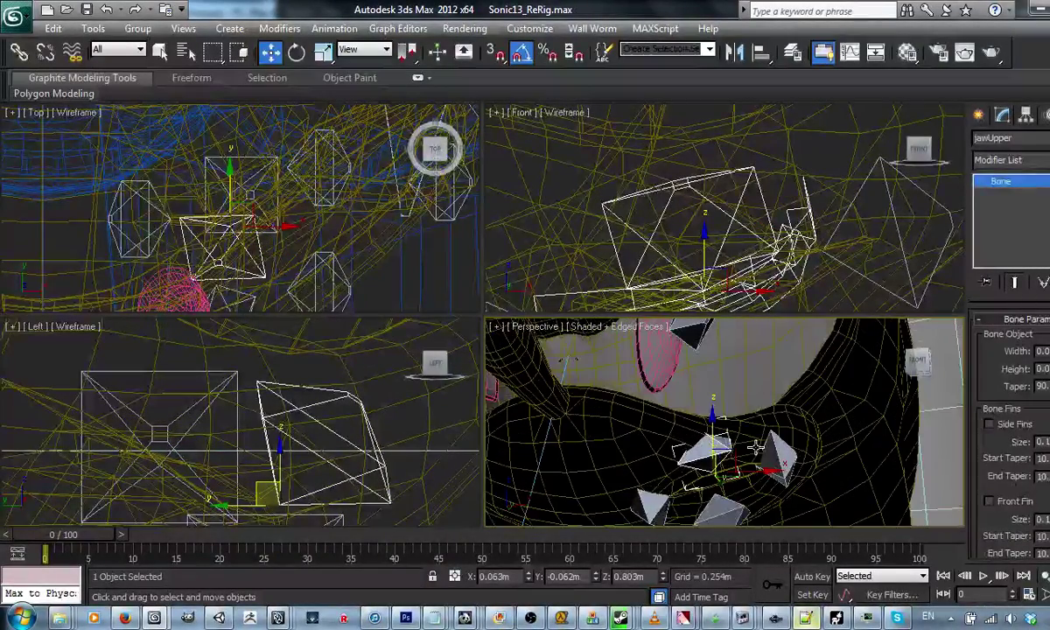
Reselect the Sonic Head mesh, resume Skin envelope editing, and clear the selected lip vertices near the mouth-corner bone.
{"action": "left_click", "coordinate": [709, 420]}
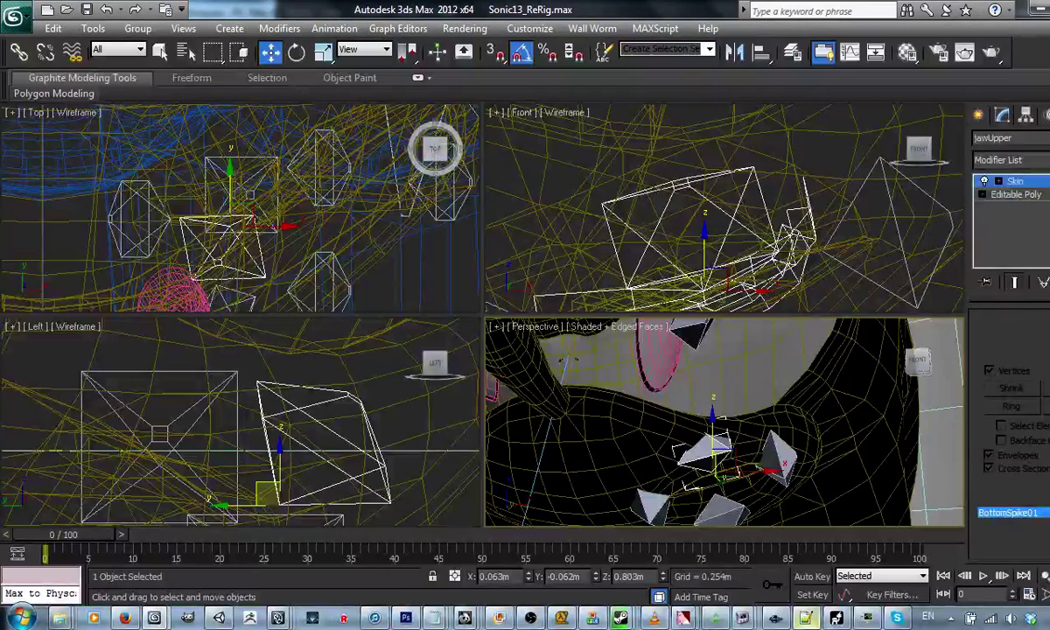
{"action": "key", "text": "1"}
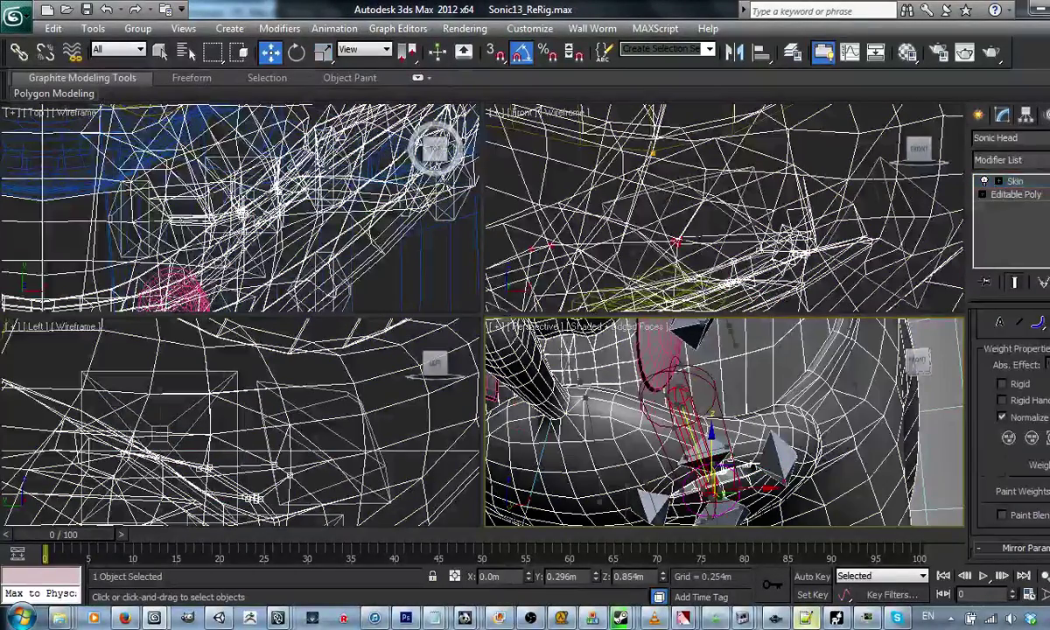
{"action": "middle_click_drag", "start_coordinate": [859, 362], "coordinate": [757, 403], "text": "alt"}
{"action": "scroll", "coordinate": [757, 404], "scroll_direction": "down", "scroll_amount": 10}
{"action": "key", "text": "z"}
{"action": "key", "text": "z"}
{"action": "key", "text": "s"}
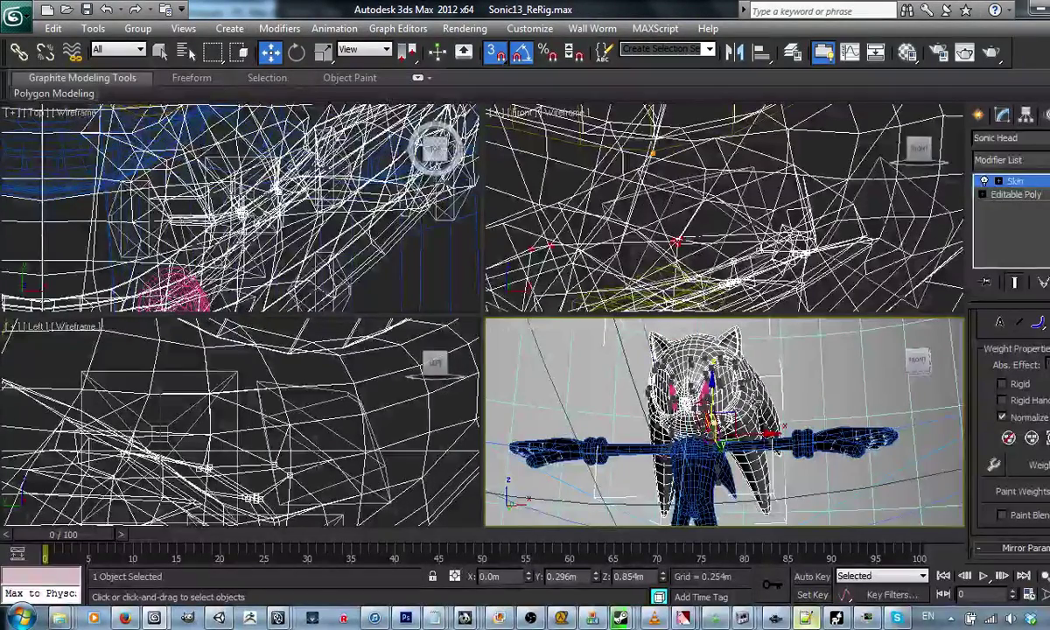
{"action": "key", "text": "z"}
{"action": "mouse_move", "coordinate": [753, 402]}
{"action": "middle_mouse_down", "text": "alt"}
{"action": "mouse_move", "coordinate": [693, 417]}
{"action": "mouse_move", "coordinate": [750, 395]}
{"action": "middle_mouse_up", "text": "alt"}
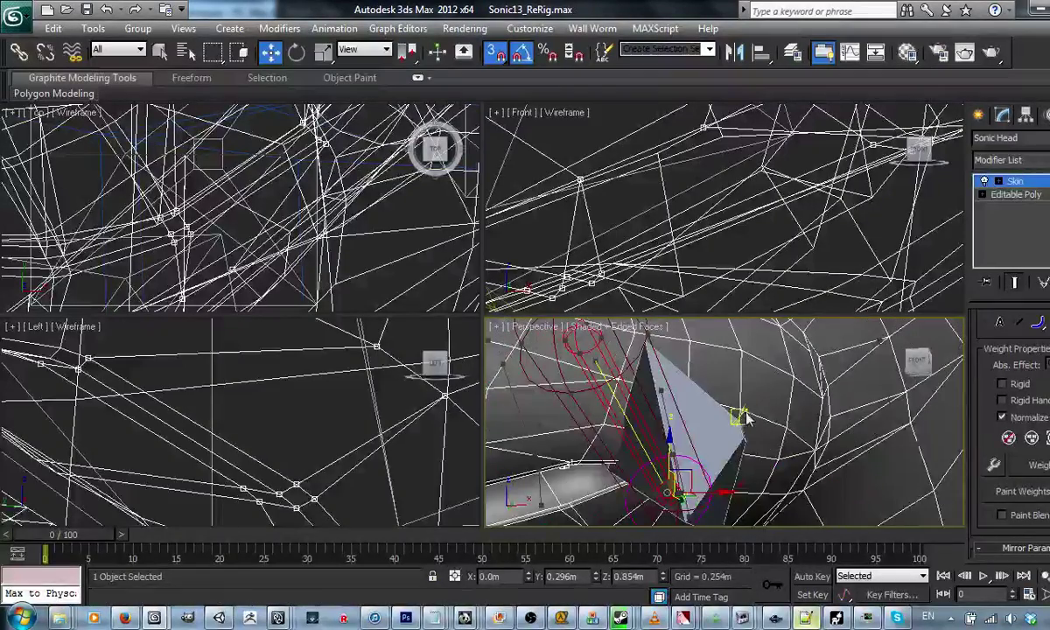
{"action": "key", "text": "s"}
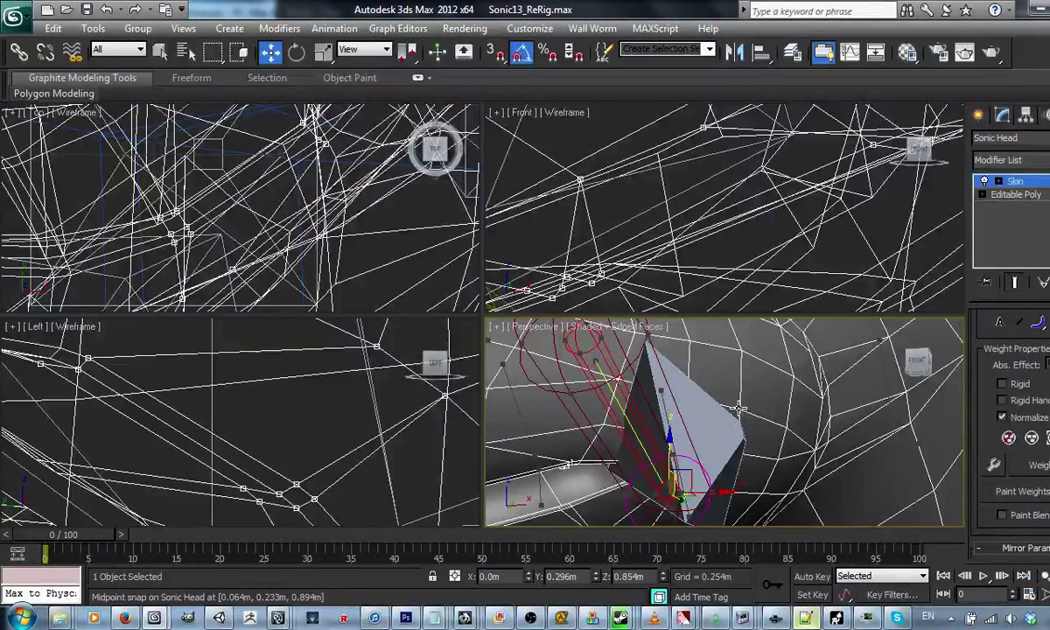
{"action": "left_click", "coordinate": [741, 411]}
{"action": "scroll", "coordinate": [764, 411], "scroll_direction": "down", "scroll_amount": 2}
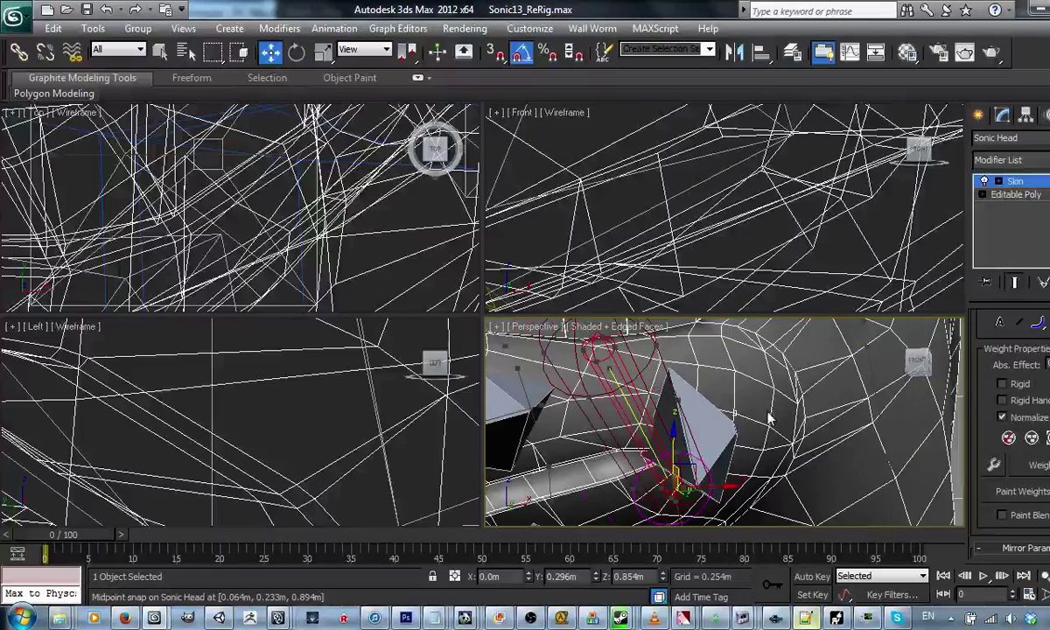